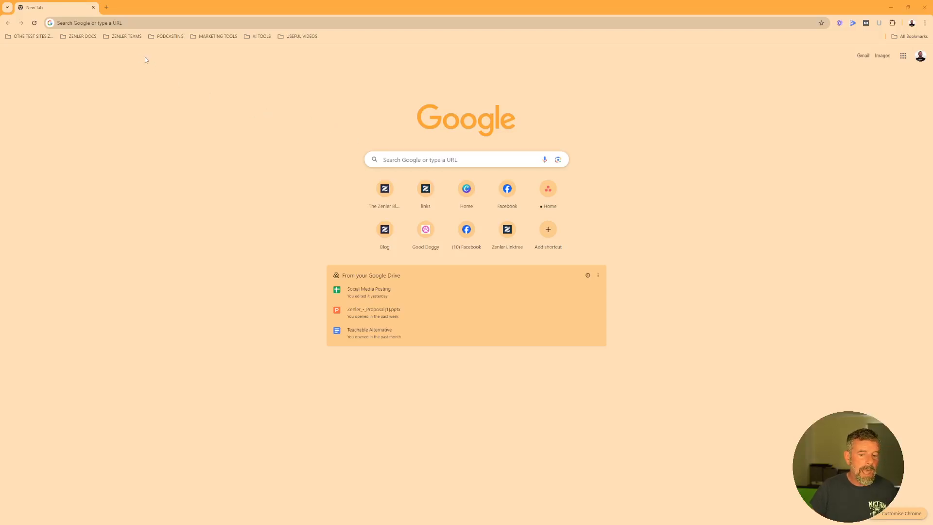
# Load the Canva home page in Chrome from the 'can' address-bar suggestion
pyautogui.click(121, 23)
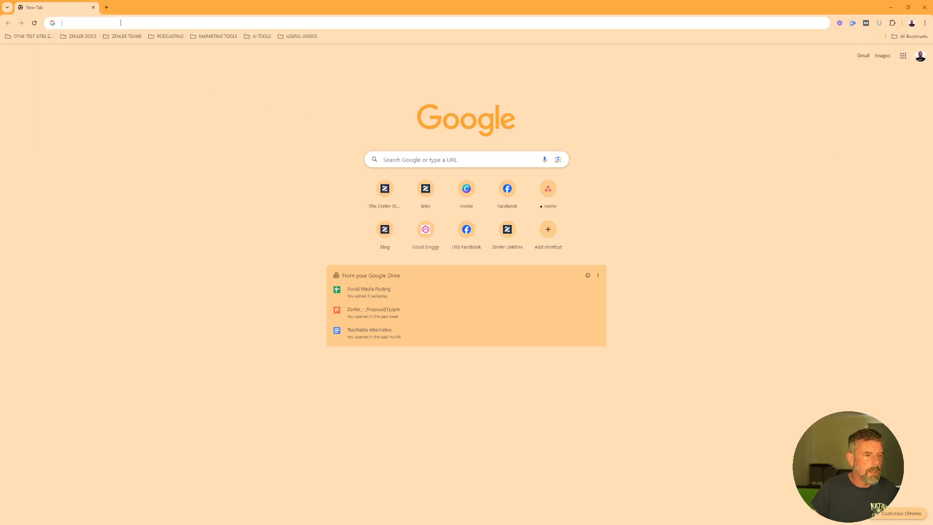
pyautogui.write('can')
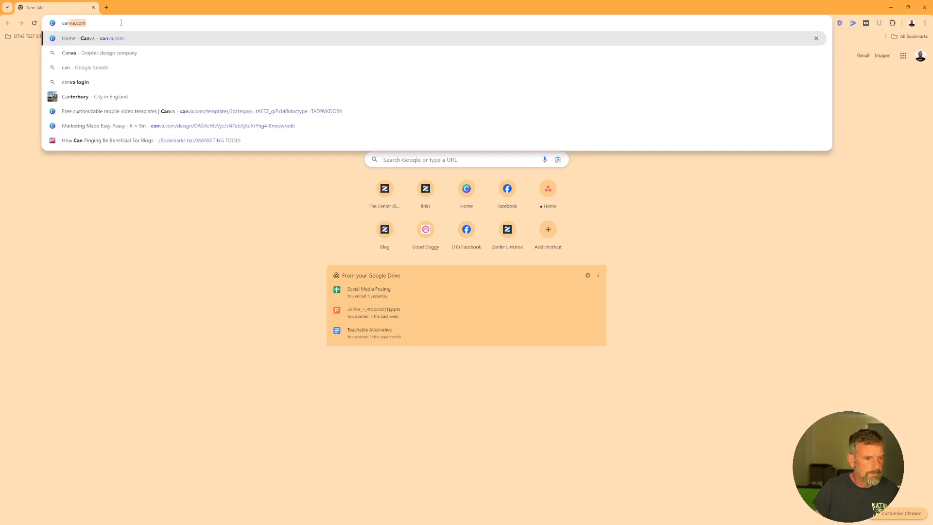
pyautogui.click(122, 41)
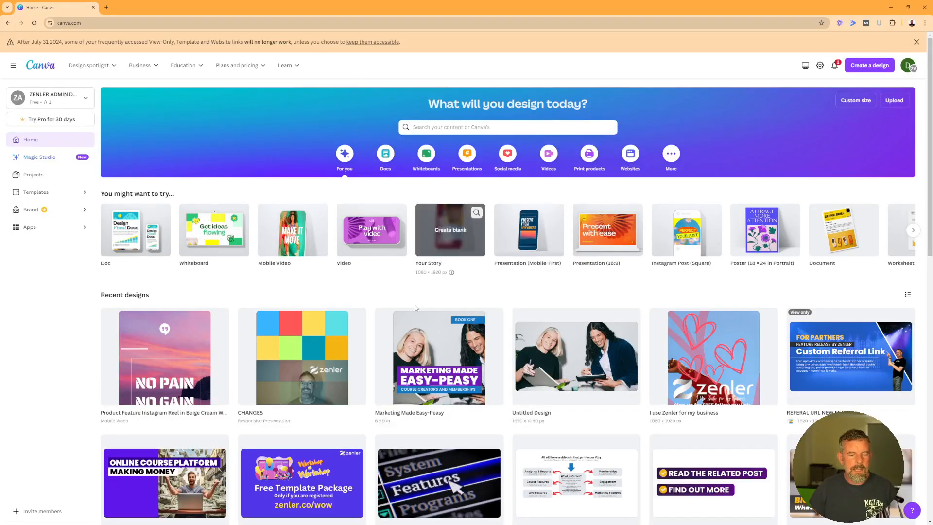
# Start a new blank 1080 × 1920 px Mobile Video design found by searching 'mobile'
pyautogui.click(859, 66)
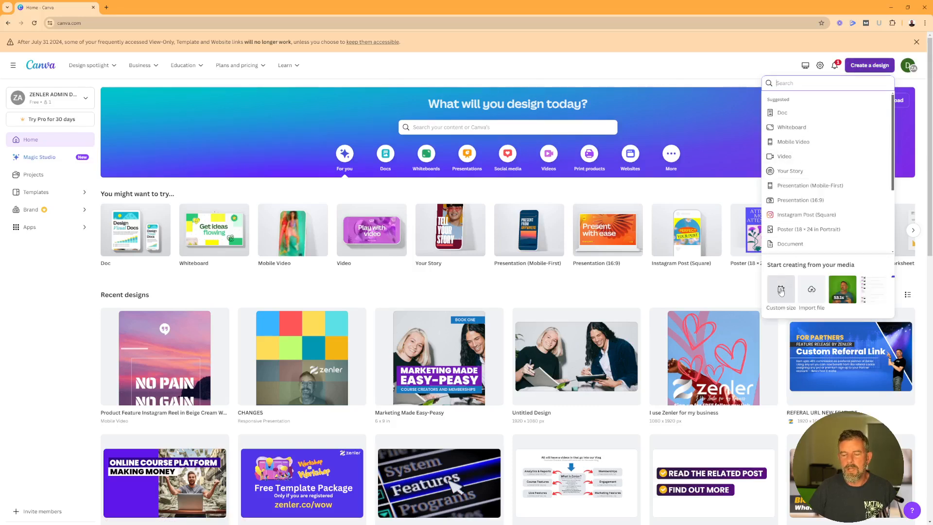
pyautogui.click(781, 291)
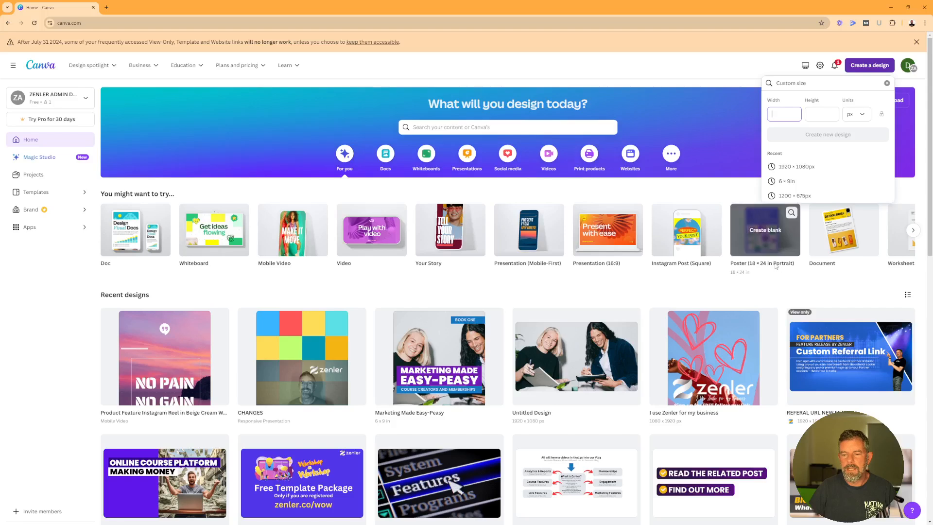
pyautogui.moveTo(807, 83); pyautogui.dragTo(776, 83)
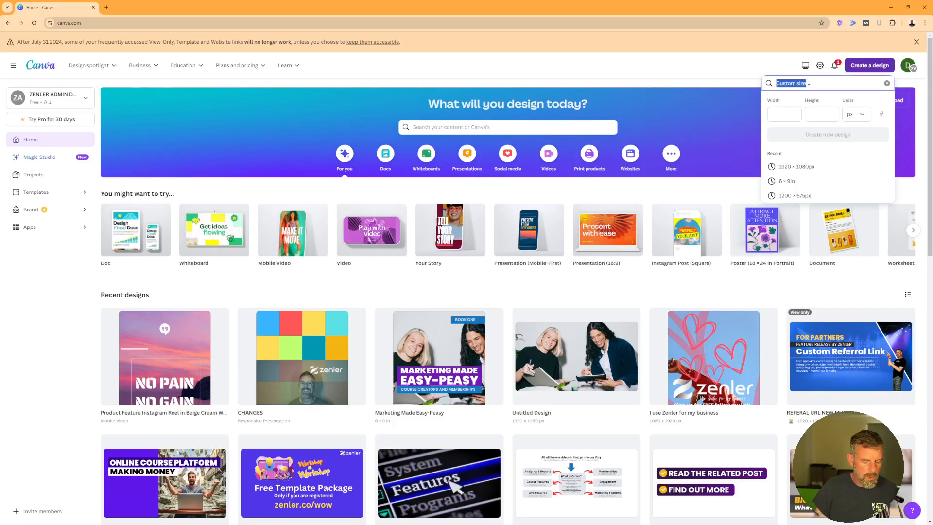
pyautogui.write('mobile')
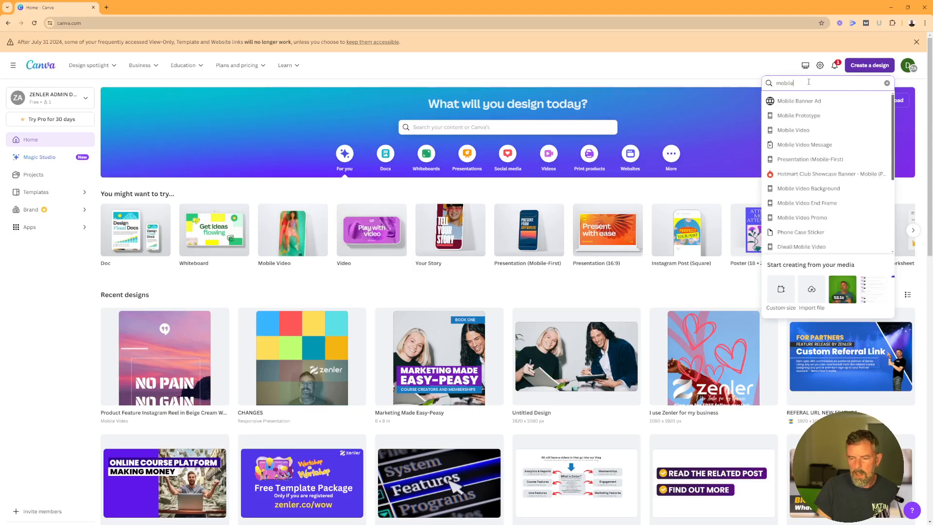
pyautogui.click(789, 131)
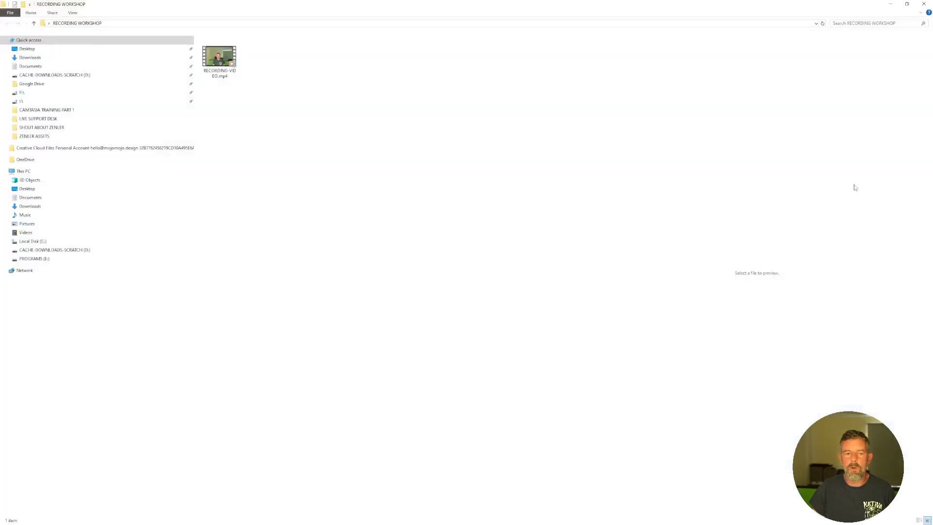
# Drag RECORDING-VIDEO.mp4 from File Explorer onto the blank Canva page to upload it
pyautogui.click(907, 3)
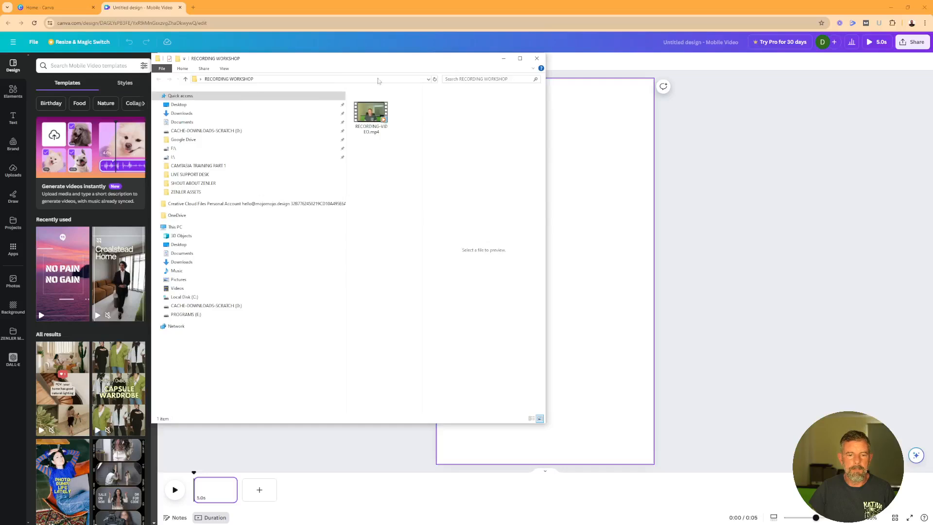
pyautogui.moveTo(370, 116); pyautogui.dragTo(567, 210)
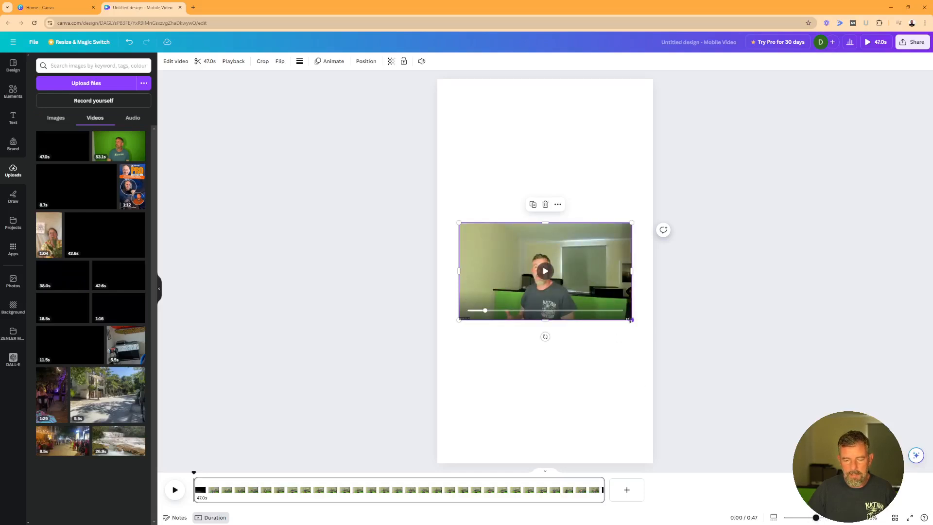
# Enlarge the talking-head clip to the page width and open trimming for the 47.0s clip
pyautogui.moveTo(630, 320); pyautogui.dragTo(704, 378)
pyautogui.moveTo(442, 364); pyautogui.dragTo(414, 381)
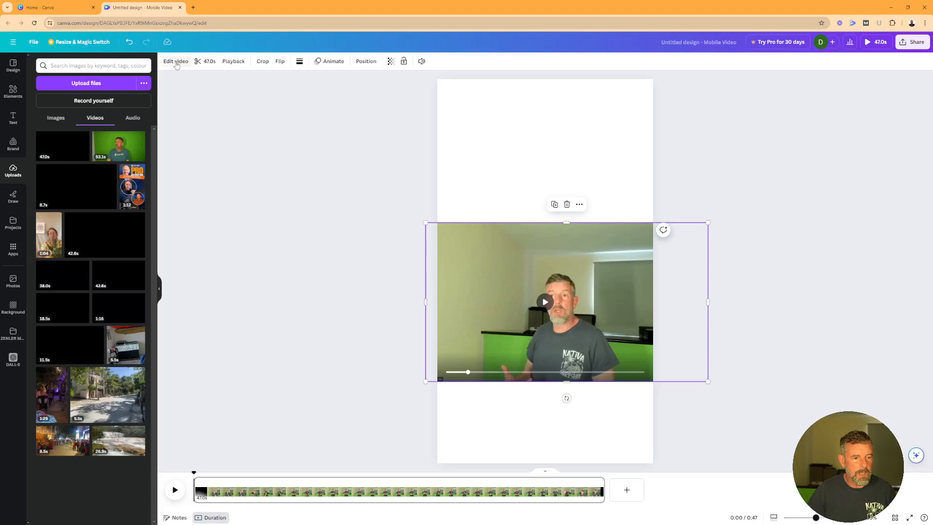
pyautogui.click(176, 61)
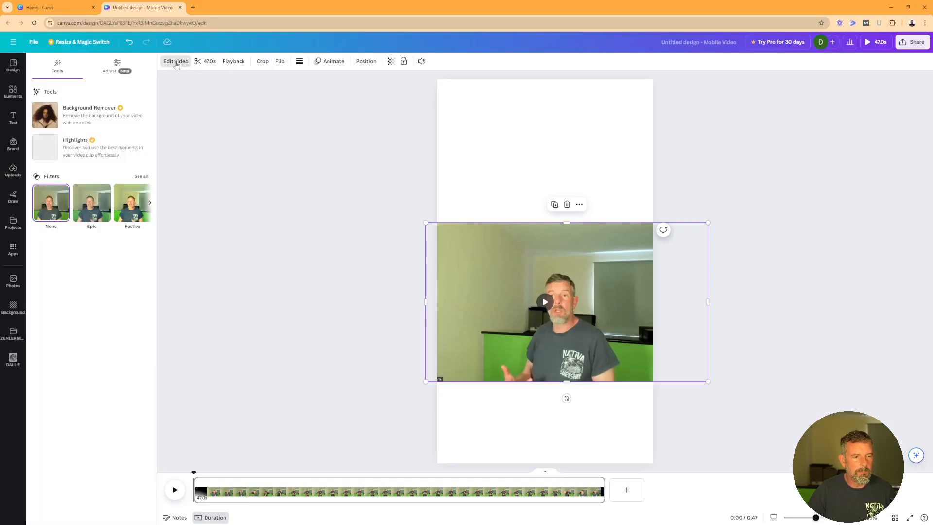
pyautogui.click(207, 63)
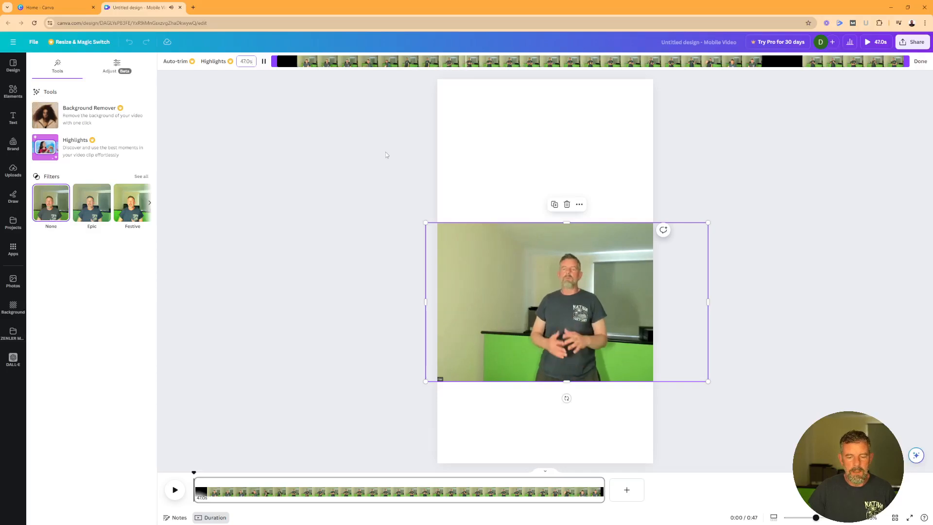
# Trim the start of the clip and preview the result
pyautogui.click(264, 62)
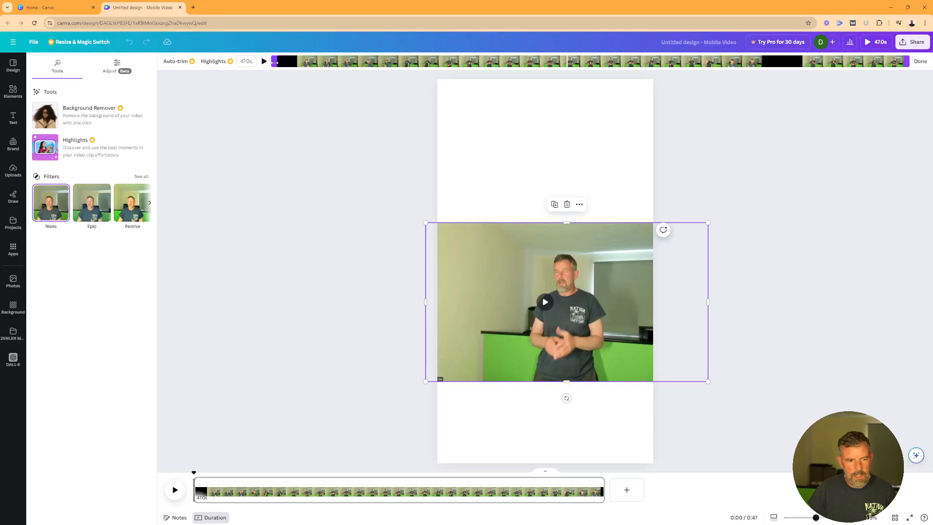
pyautogui.moveTo(275, 62); pyautogui.dragTo(562, 71)
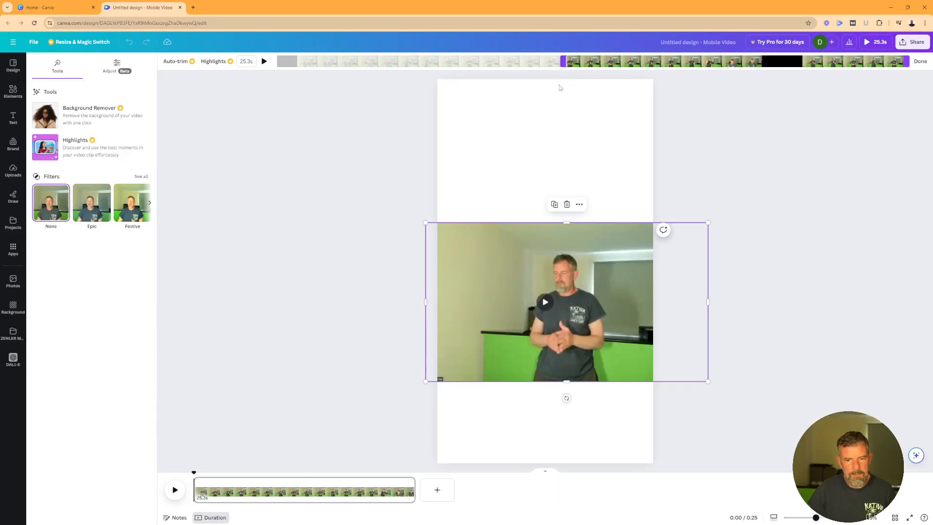
pyautogui.click(544, 304)
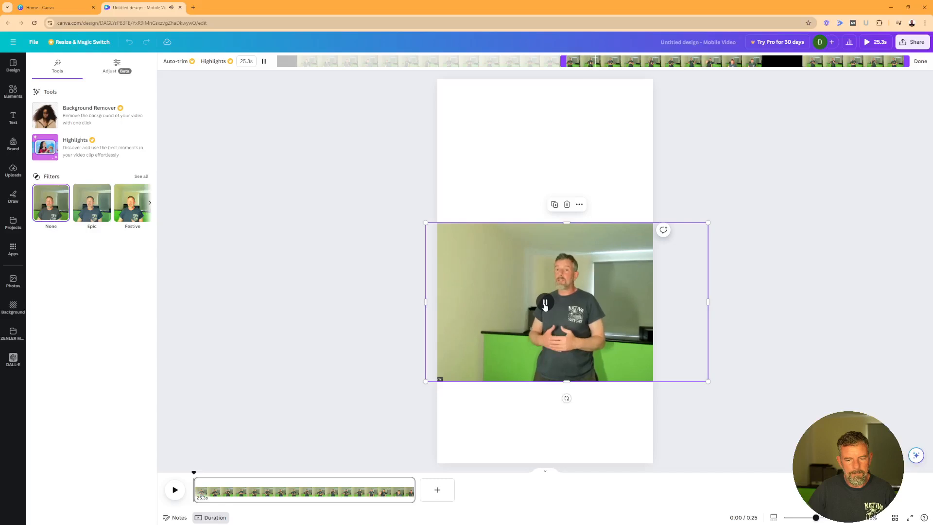
pyautogui.click(545, 304)
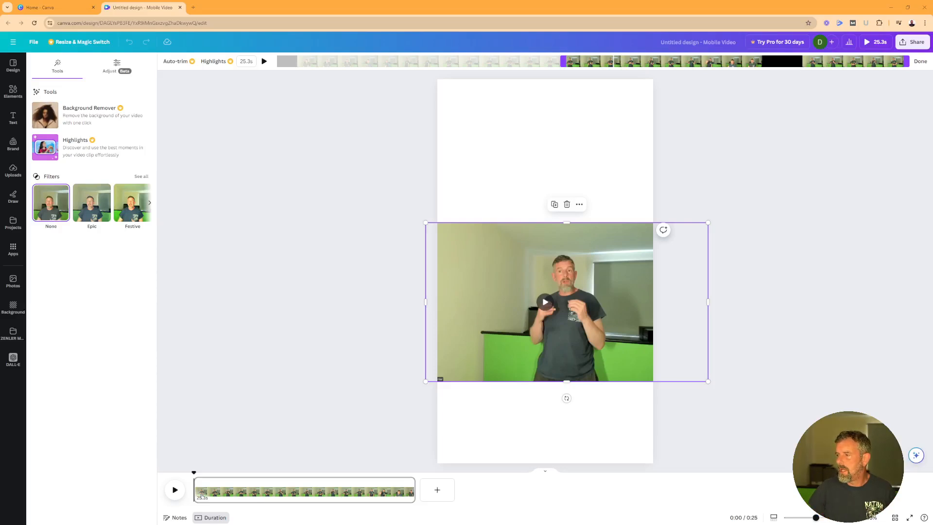
pyautogui.click(544, 308)
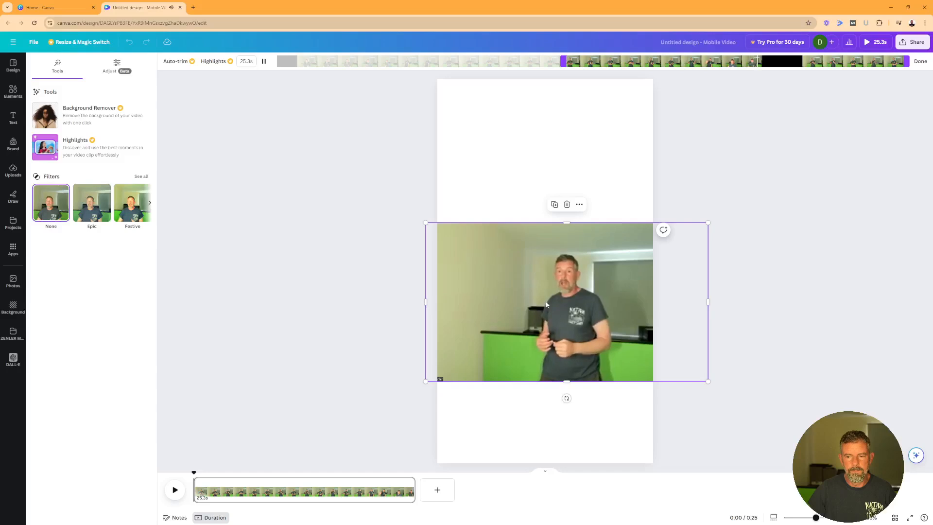
pyautogui.click(547, 303)
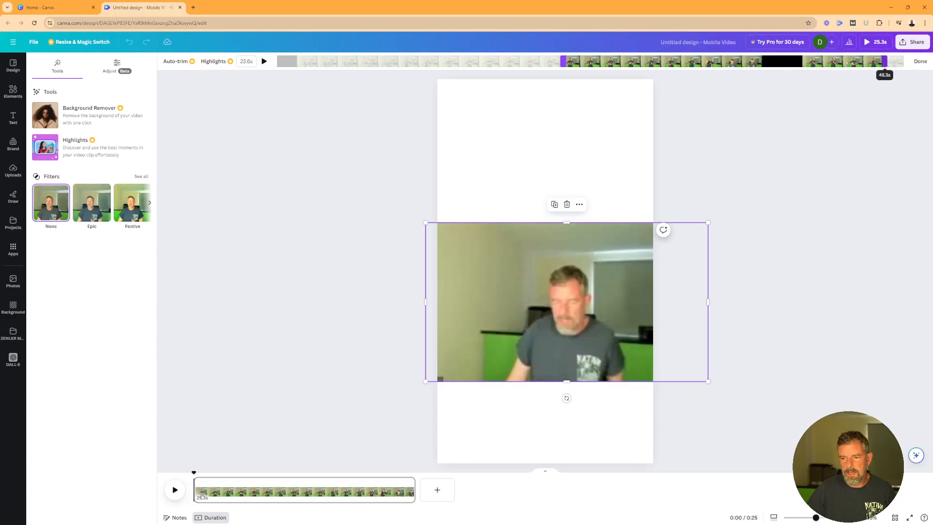
# Trim the end of the clip to leave 17.1 seconds and preview it
pyautogui.moveTo(905, 64); pyautogui.dragTo(798, 63)
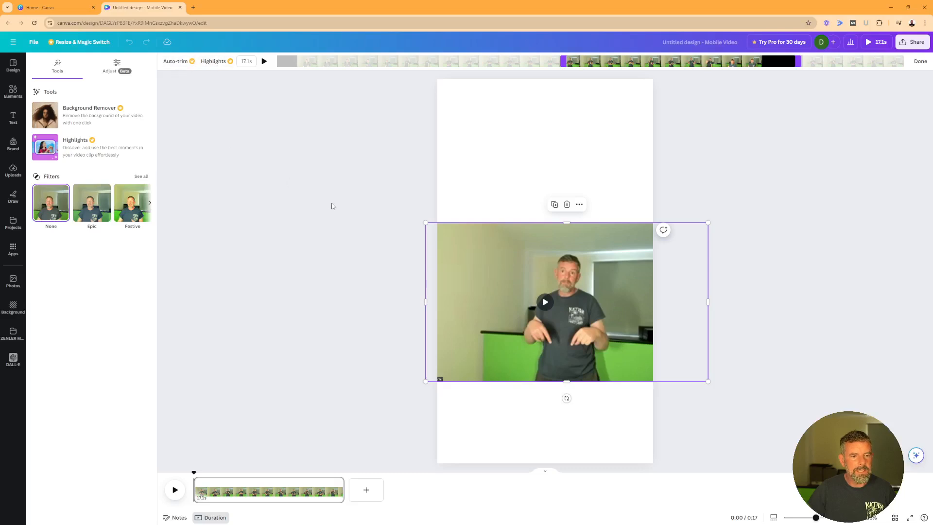
pyautogui.click(263, 62)
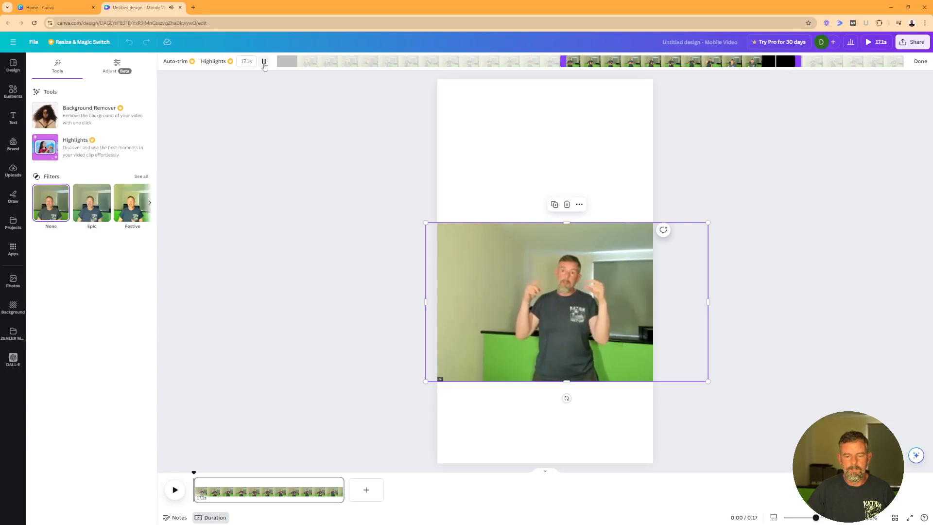
pyautogui.click(264, 63)
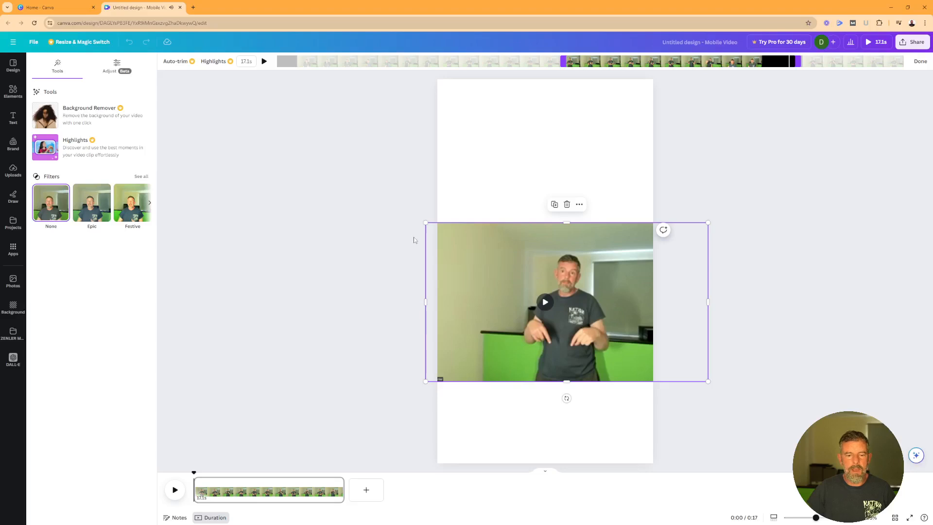
# Scale the 17.1s clip beyond the page sides and centre the presenter
pyautogui.moveTo(425, 223); pyautogui.dragTo(327, 135)
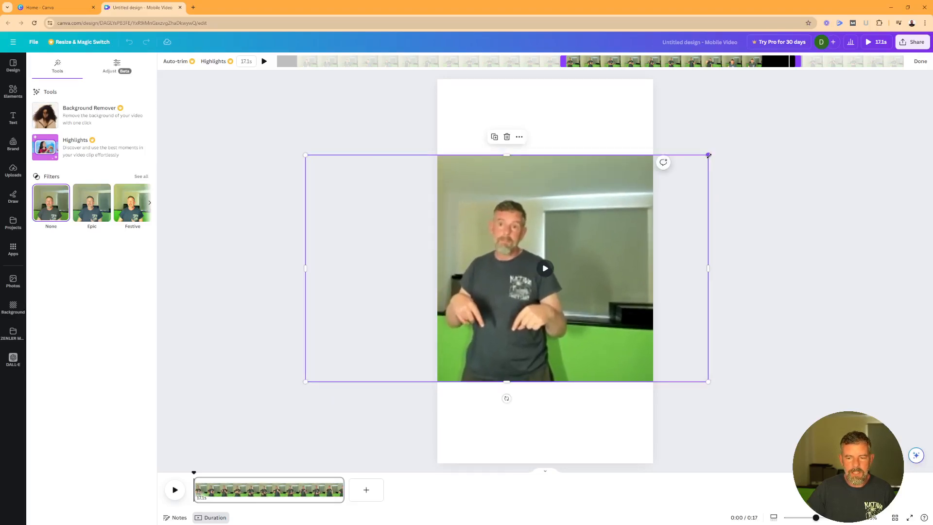
pyautogui.moveTo(708, 155); pyautogui.dragTo(751, 130)
pyautogui.moveTo(612, 190); pyautogui.dragTo(625, 202)
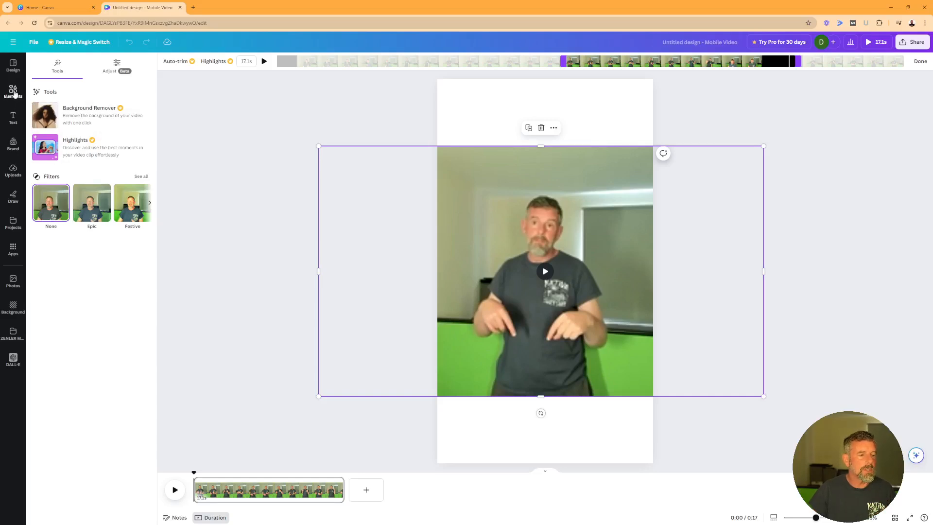
# Turn a grey square into a banner tilted about -7° and place tilted bands top and bottom
pyautogui.click(13, 93)
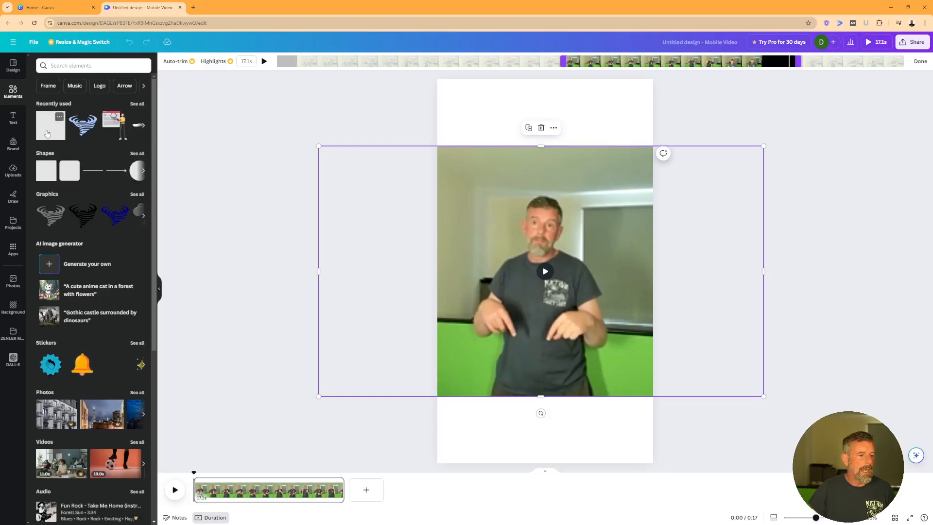
pyautogui.moveTo(47, 133); pyautogui.dragTo(458, 107)
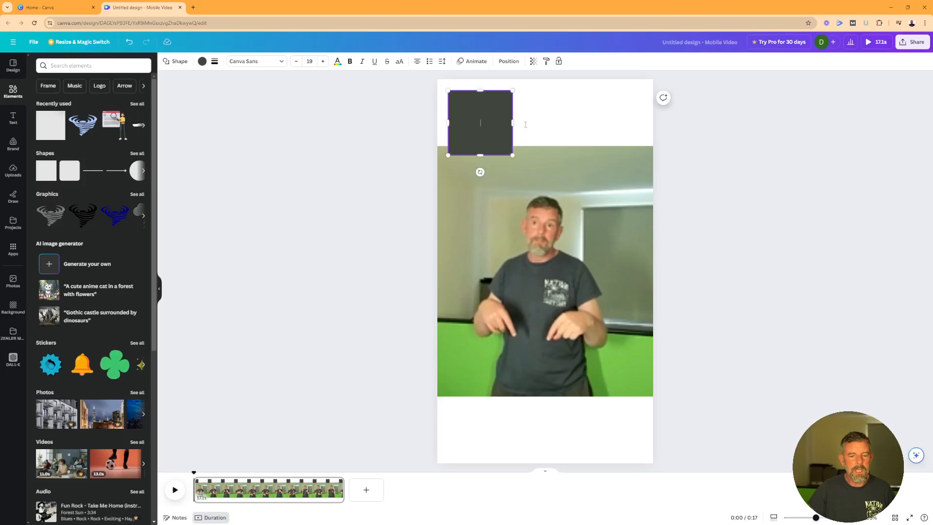
pyautogui.moveTo(513, 122); pyautogui.dragTo(653, 122)
pyautogui.moveTo(448, 122); pyautogui.dragTo(437, 122)
pyautogui.moveTo(545, 89); pyautogui.dragTo(541, 49)
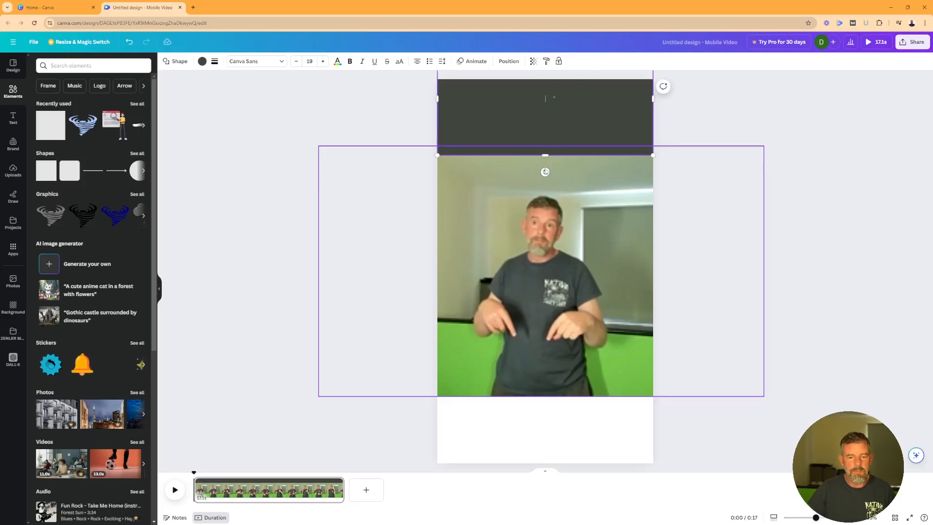
pyautogui.moveTo(545, 172); pyautogui.dragTo(553, 172)
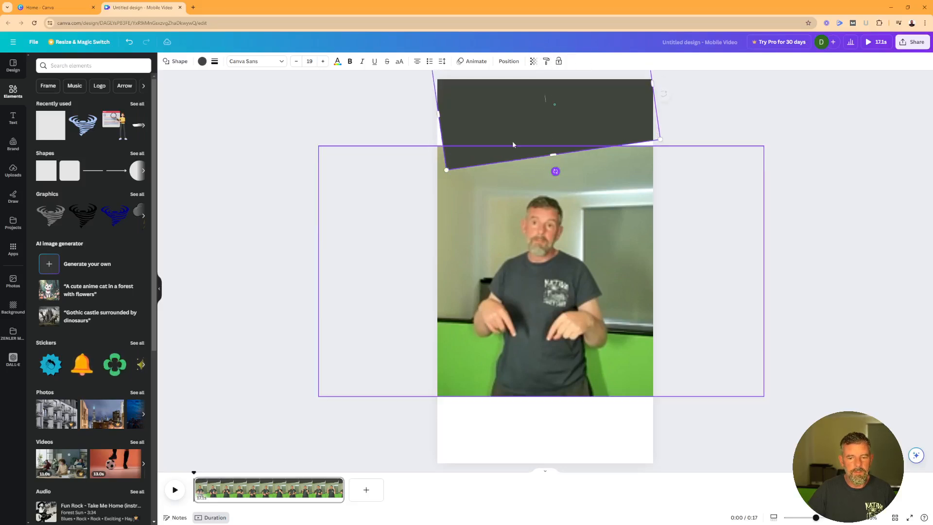
pyautogui.moveTo(439, 114); pyautogui.dragTo(361, 125)
pyautogui.moveTo(570, 116); pyautogui.dragTo(595, 429)
# Colour the top banner green and the bottom banner light green
pyautogui.click(514, 133)
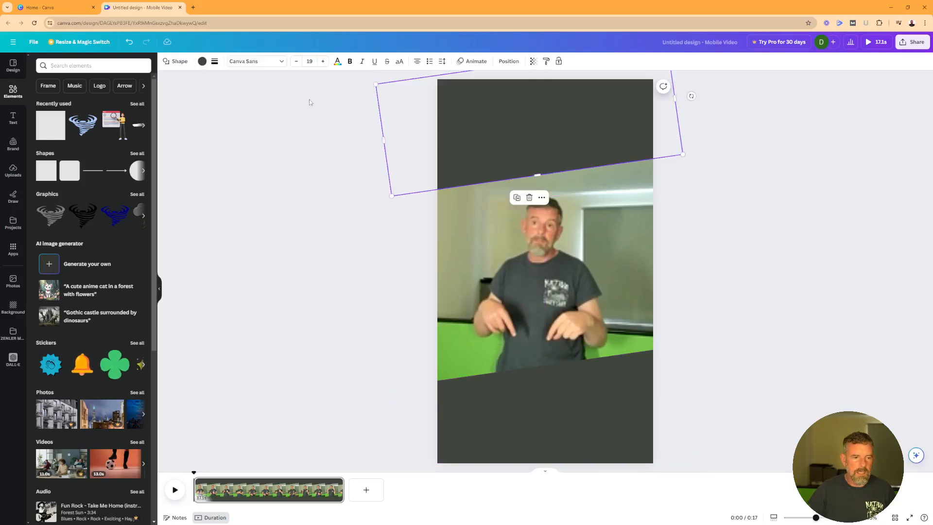
pyautogui.click(201, 62)
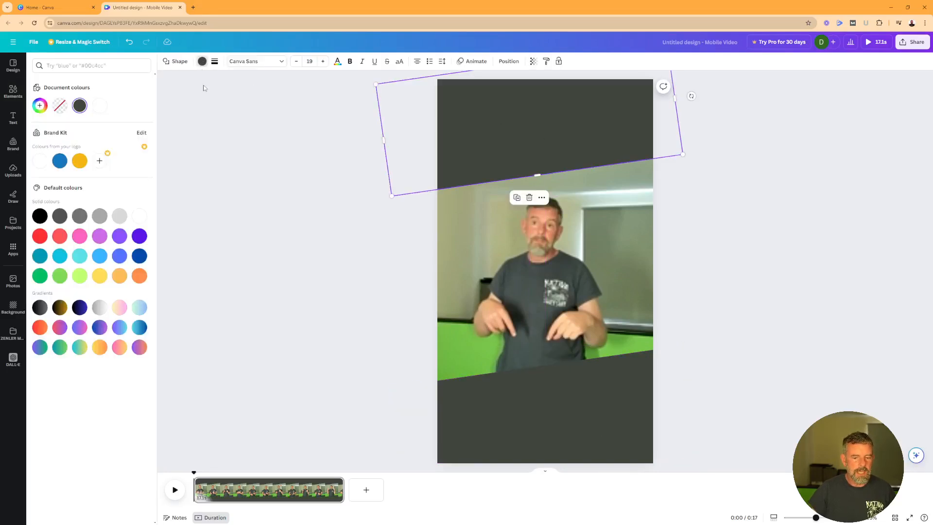
pyautogui.click(39, 276)
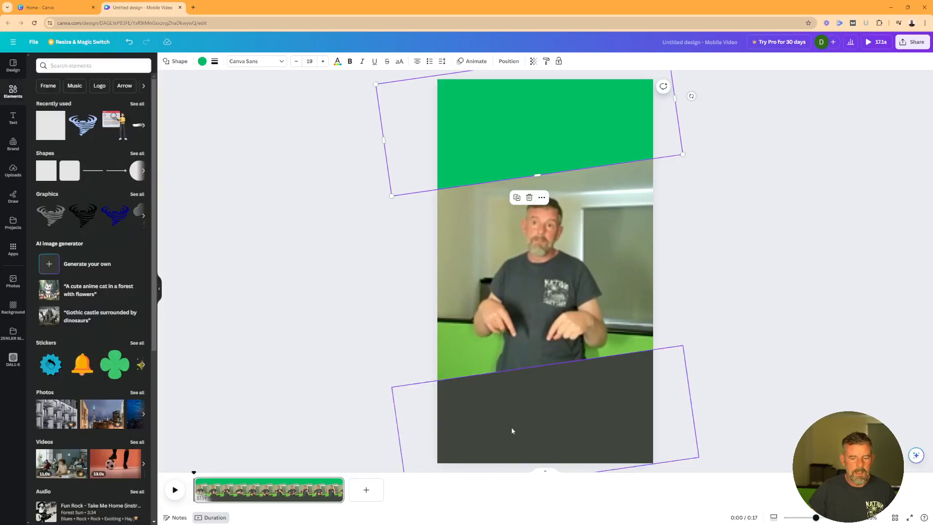
pyautogui.click(513, 432)
pyautogui.click(203, 62)
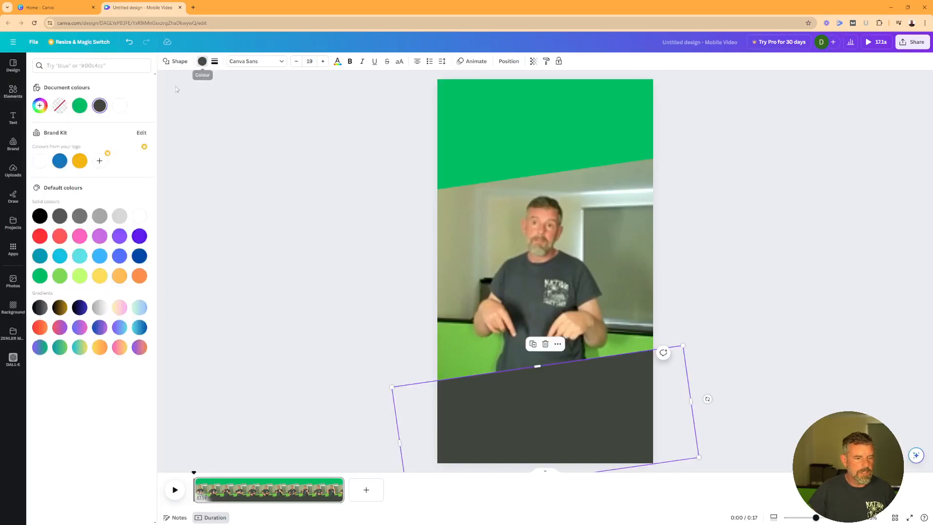
pyautogui.click(60, 280)
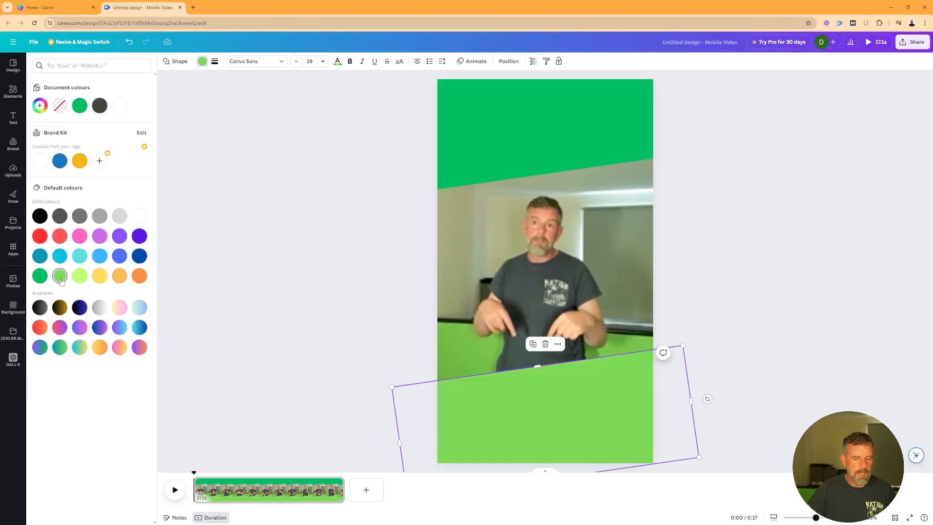
pyautogui.click(326, 307)
pyautogui.click(324, 307)
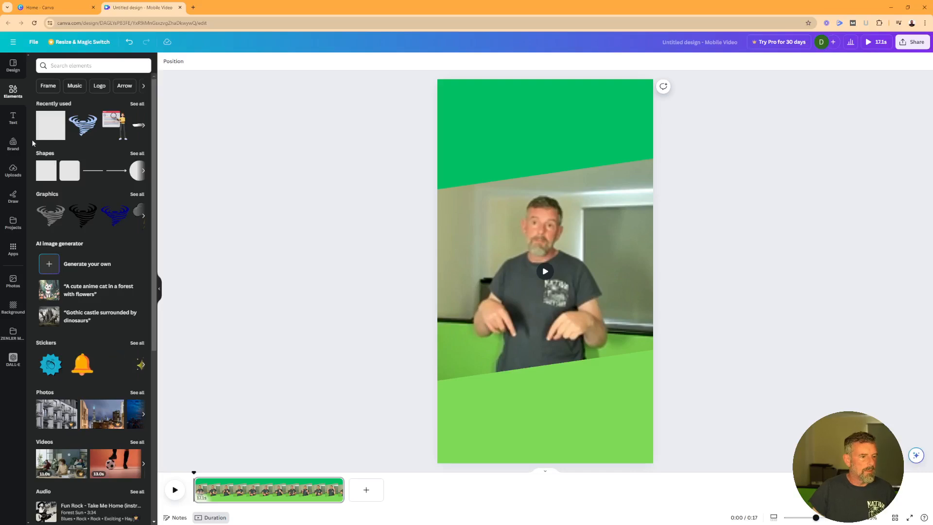
pyautogui.click(14, 117)
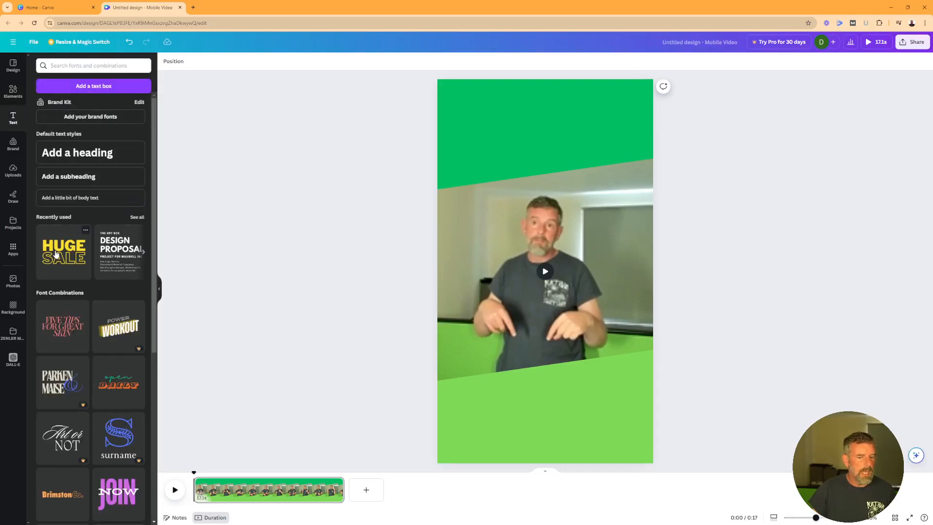
# Add the HUGE SALE text combination over the video and change HUGE to COMING
pyautogui.moveTo(56, 254); pyautogui.dragTo(495, 247)
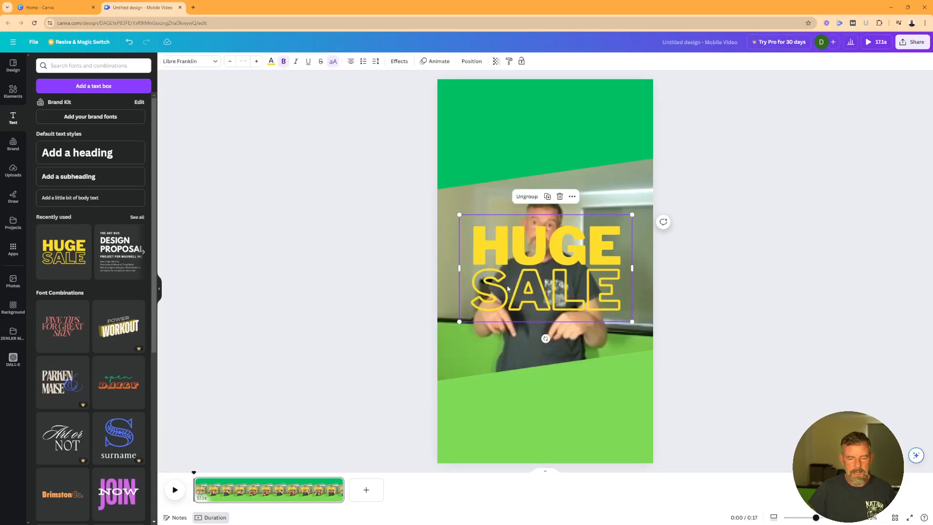
pyautogui.click(525, 259)
pyautogui.click(525, 258)
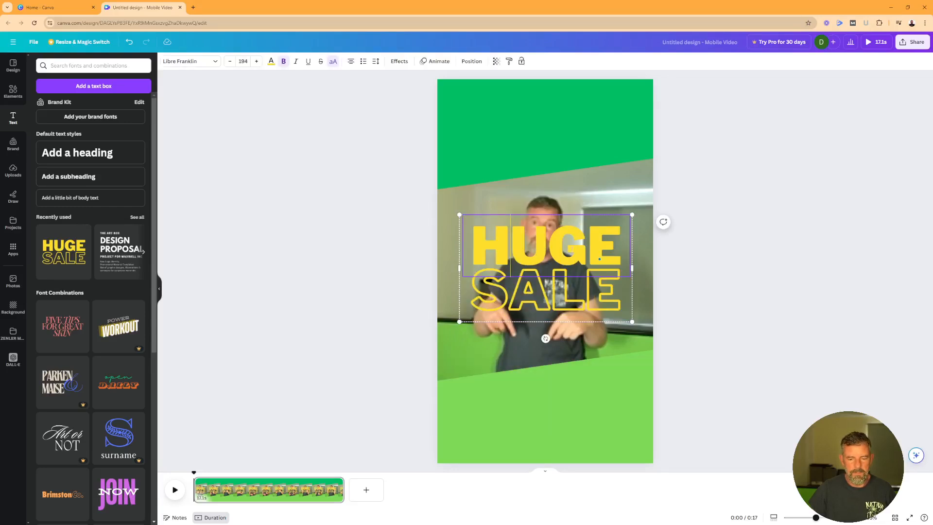
pyautogui.moveTo(614, 246); pyautogui.dragTo(491, 241)
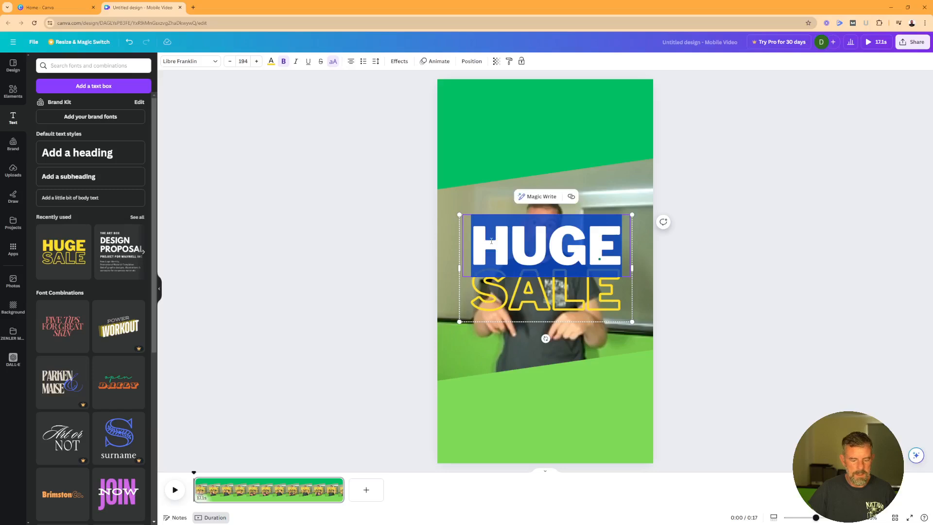
pyautogui.write('COMING')
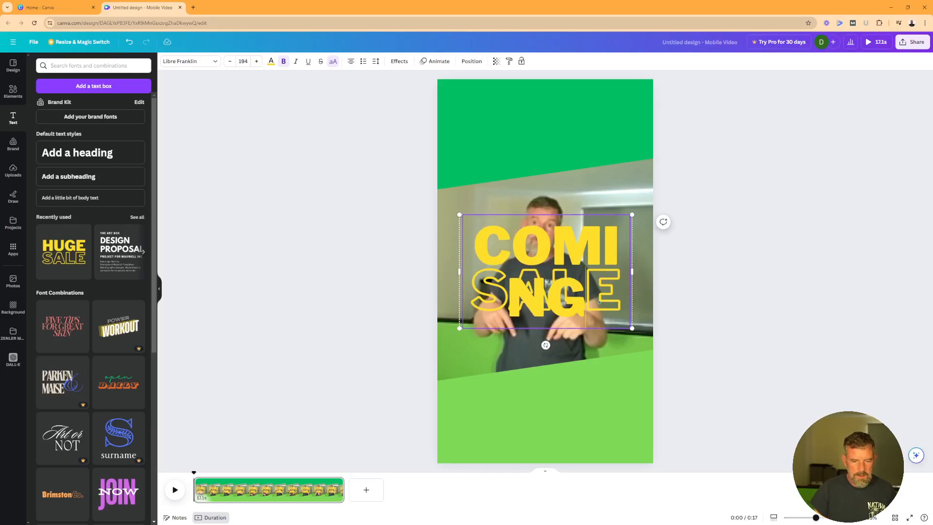
# Enlarge COMING to font size 200 so it spans the page width on one line
pyautogui.hotkey('ctrl', 'a')
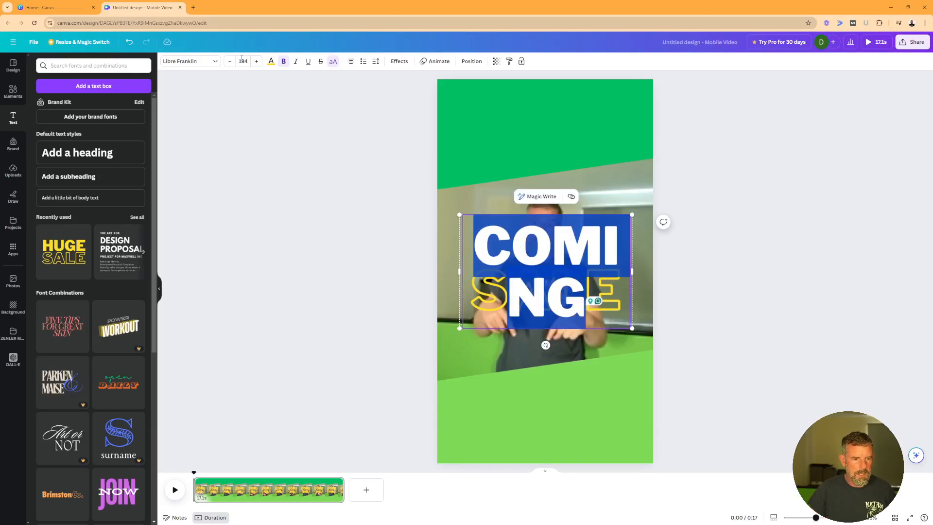
pyautogui.click(243, 61)
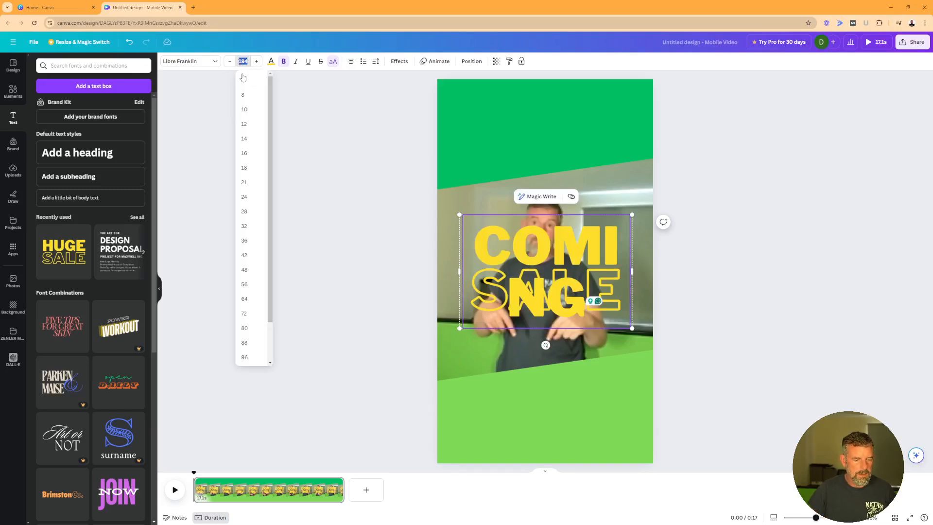
pyautogui.click(243, 281)
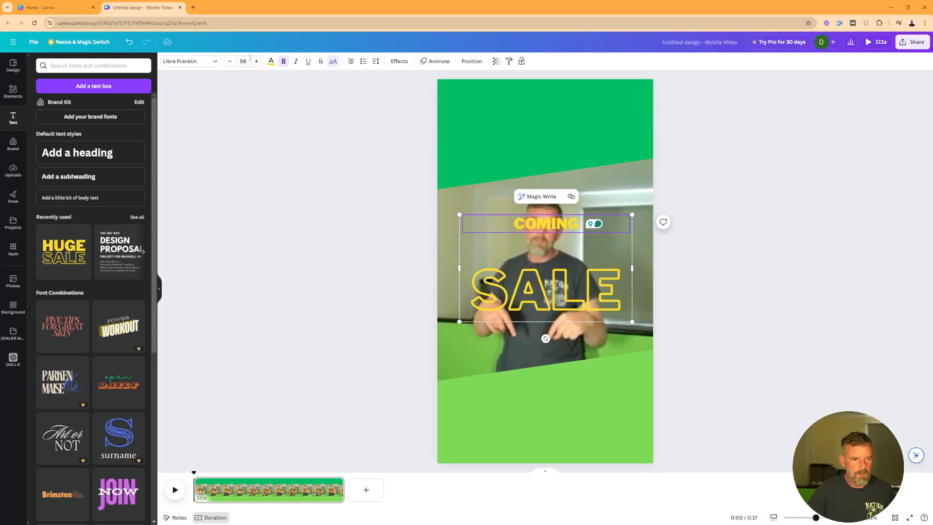
pyautogui.click(256, 62)
pyautogui.click(255, 62)
pyautogui.click(255, 62)
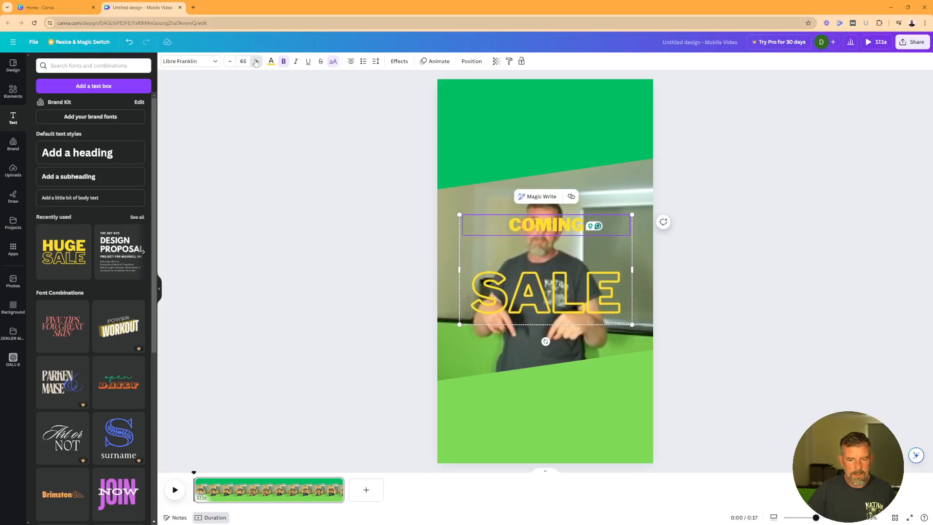
pyautogui.click(255, 61)
pyautogui.click(256, 62)
pyautogui.click(256, 61)
pyautogui.click(255, 61)
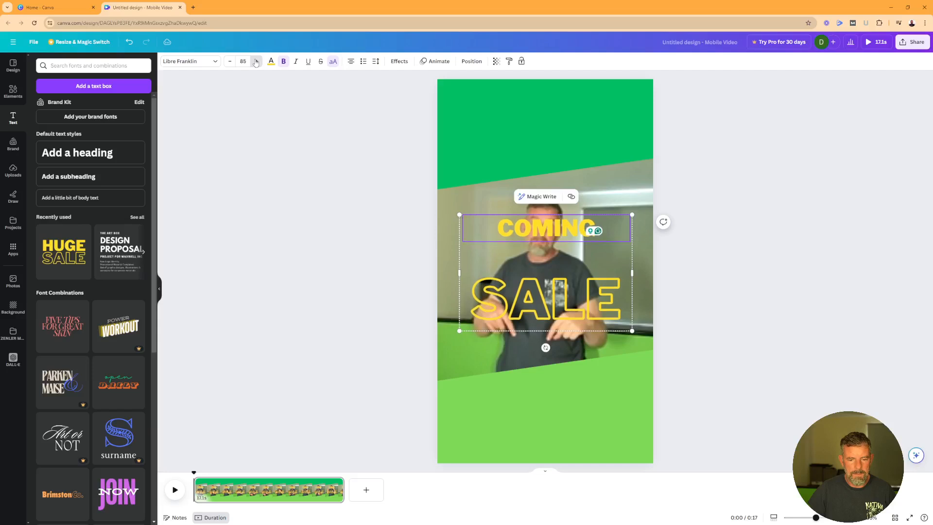
pyautogui.click(256, 62)
pyautogui.click(256, 61)
pyautogui.click(256, 62)
pyautogui.click(255, 62)
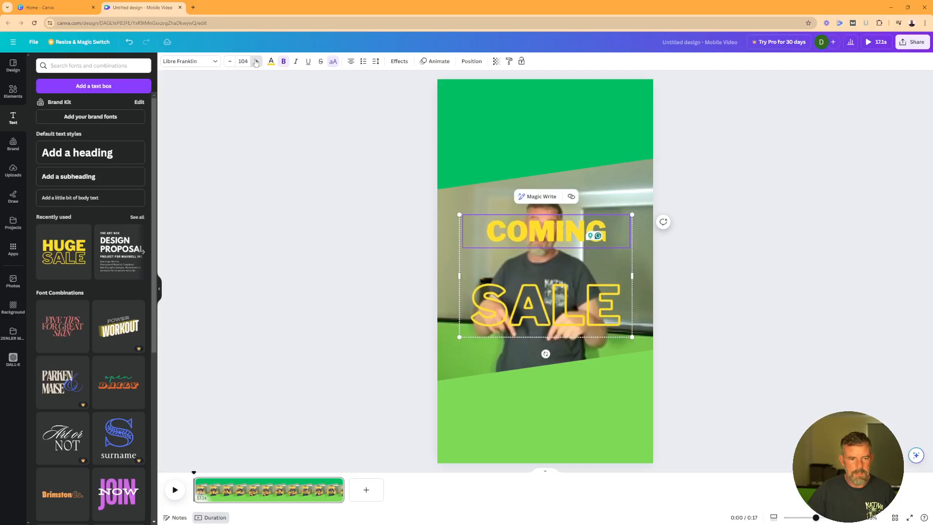
pyautogui.click(256, 61)
pyautogui.click(255, 62)
pyautogui.click(255, 62)
pyautogui.click(256, 62)
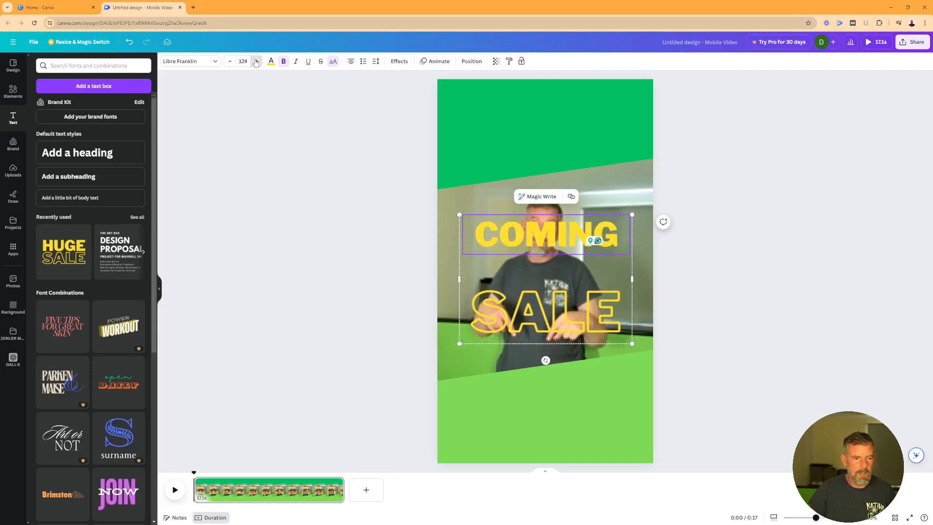
pyautogui.click(255, 62)
pyautogui.click(256, 62)
pyautogui.click(255, 61)
pyautogui.click(255, 62)
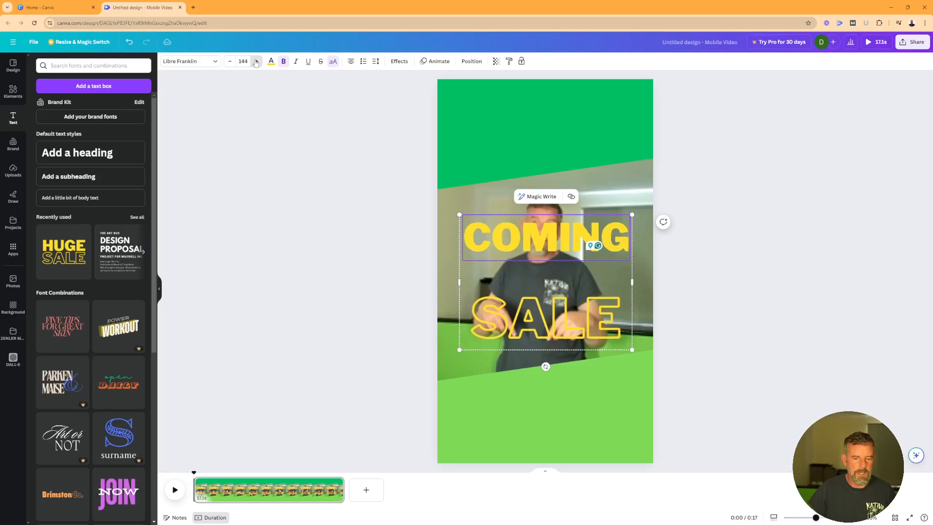
pyautogui.click(255, 62)
pyautogui.click(230, 62)
pyautogui.click(230, 62)
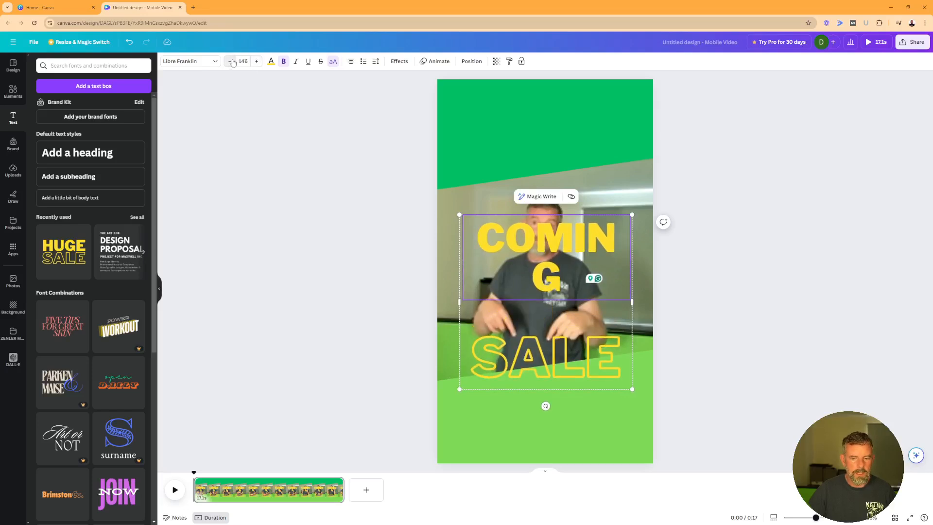
pyautogui.click(231, 61)
pyautogui.click(231, 62)
pyautogui.click(231, 62)
pyautogui.click(503, 320)
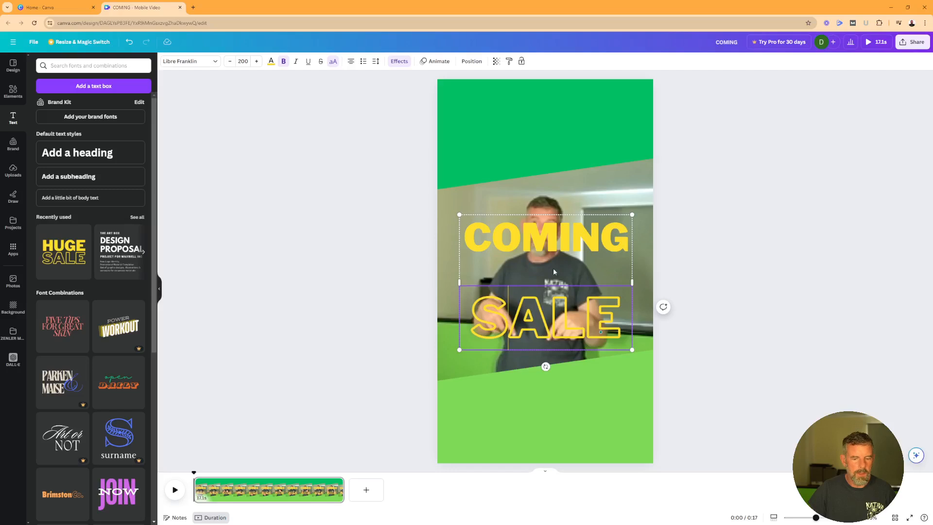
# Replace SALE with 'SOON!' and reduce its font size to 191
pyautogui.moveTo(622, 324); pyautogui.dragTo(482, 315)
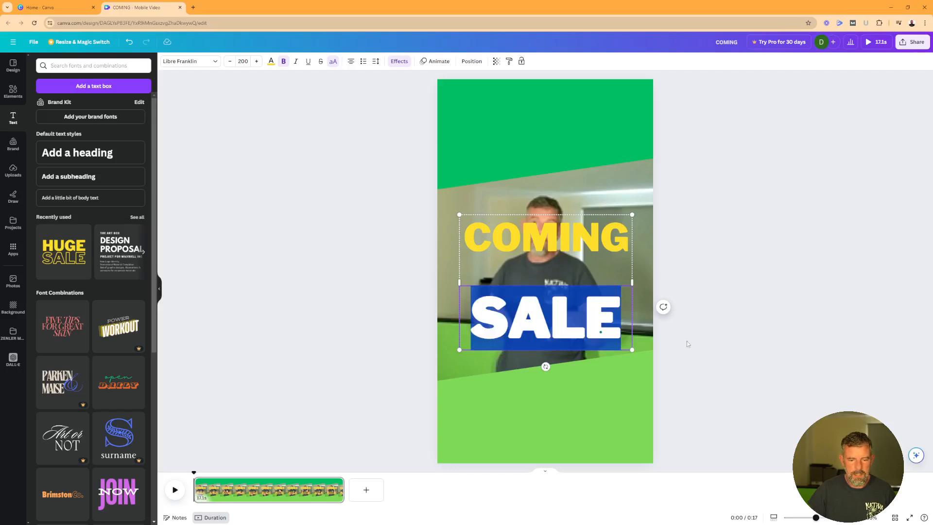
pyautogui.write('SOON')
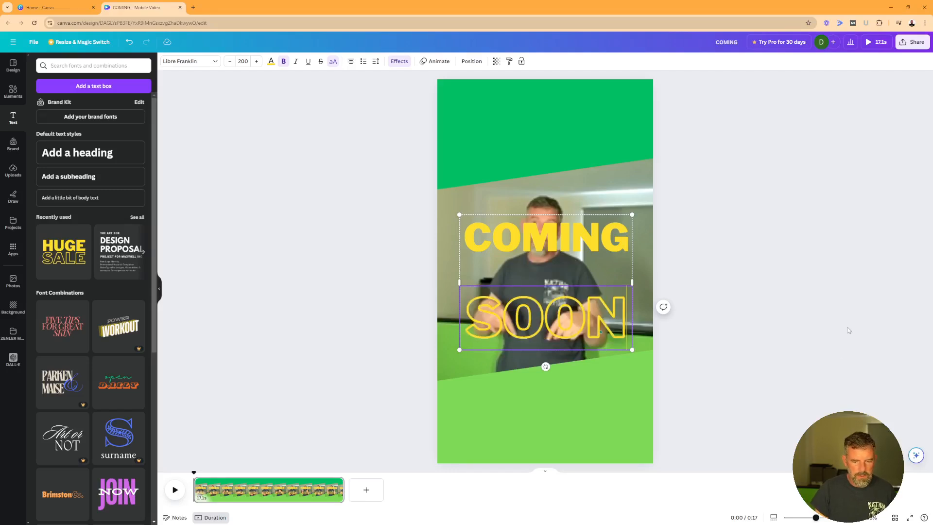
pyautogui.press('Return')
pyautogui.write('!')
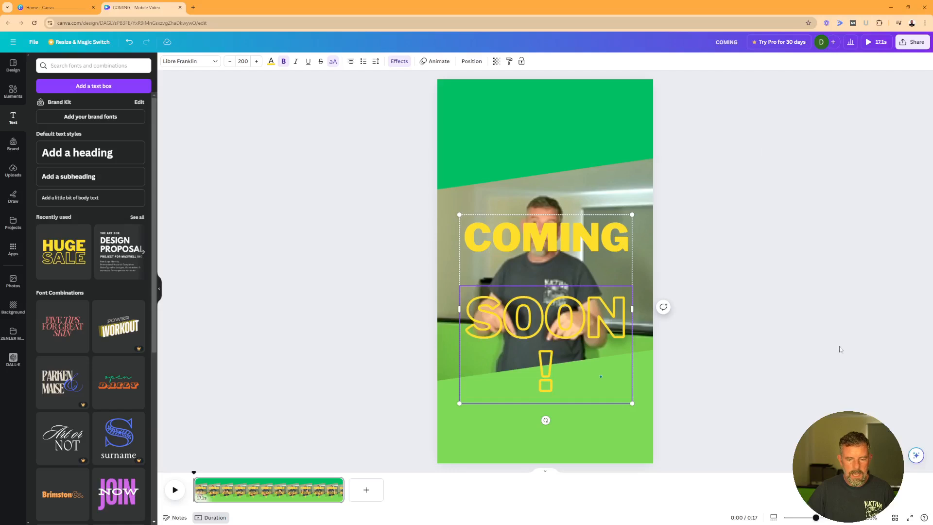
pyautogui.click(231, 63)
pyautogui.click(231, 63)
pyautogui.click(231, 63)
pyautogui.click(231, 63)
pyautogui.click(231, 63)
pyautogui.click(231, 64)
pyautogui.click(231, 64)
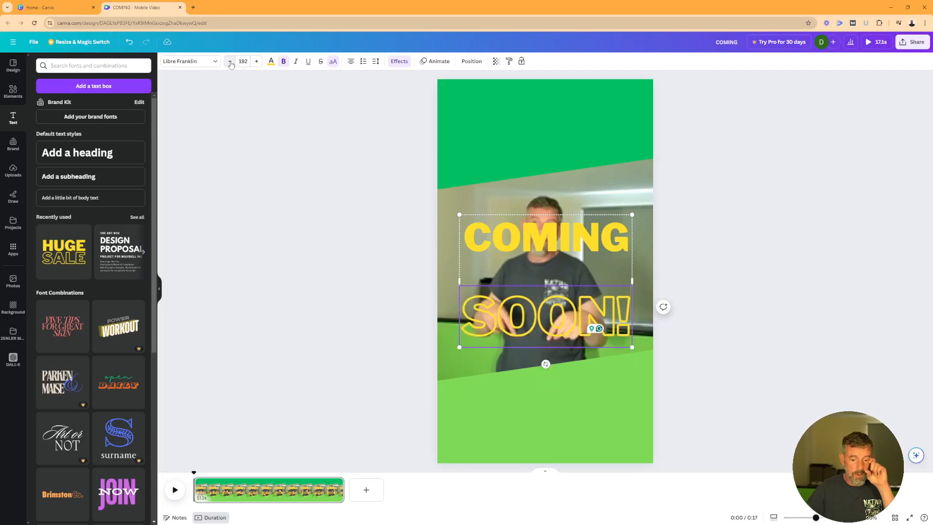
pyautogui.click(231, 64)
pyautogui.click(231, 64)
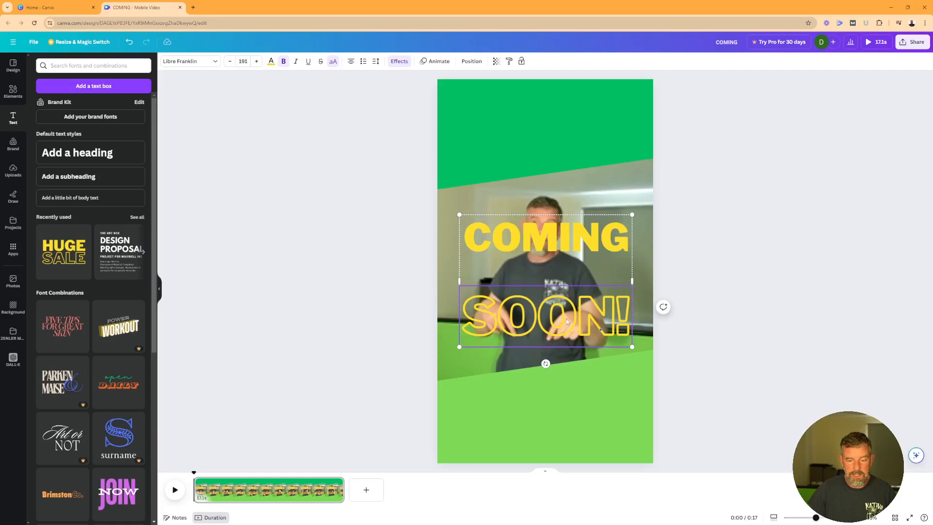
# Ungroup the title, move SOON! right under COMING, and group the two words
pyautogui.click(729, 316)
pyautogui.click(566, 313)
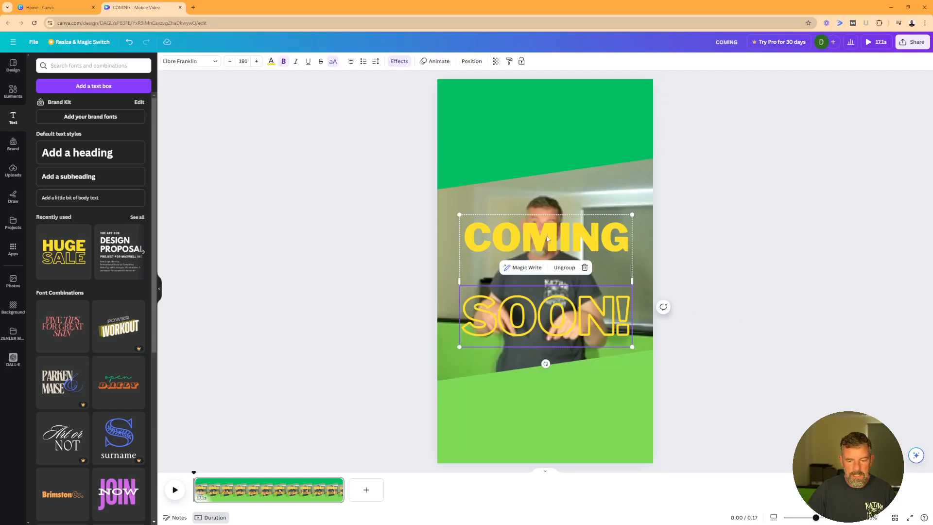
pyautogui.click(563, 268)
pyautogui.moveTo(589, 311); pyautogui.dragTo(588, 269)
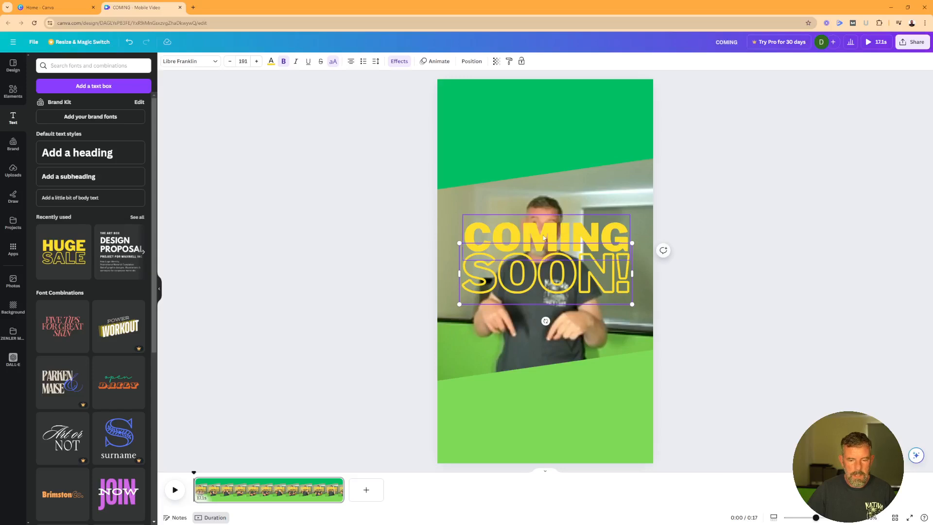
pyautogui.keyDown('shift'); pyautogui.click(544, 238); pyautogui.keyUp('shift')
pyautogui.hotkey('ctrl', 'g')
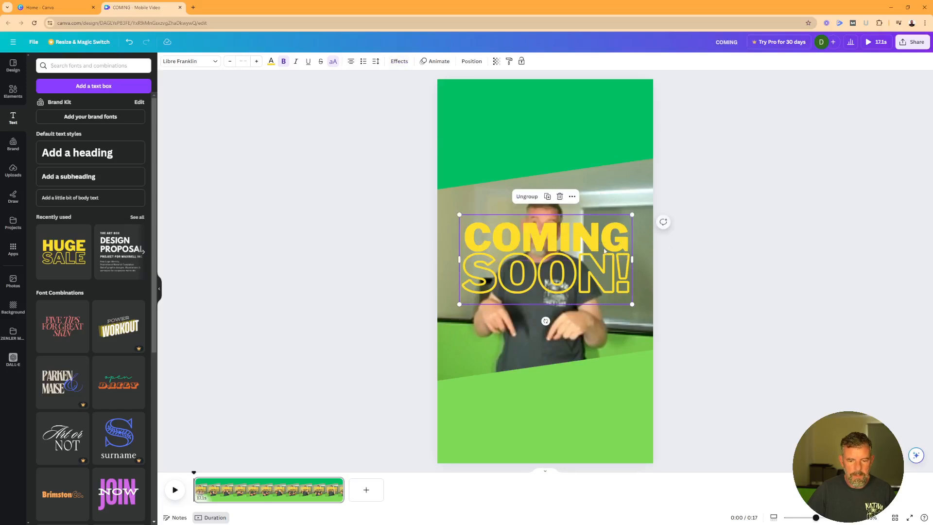
# Make COMING SOON! white, scale it down and lower it onto the presenter's chest
pyautogui.moveTo(586, 237); pyautogui.dragTo(581, 225)
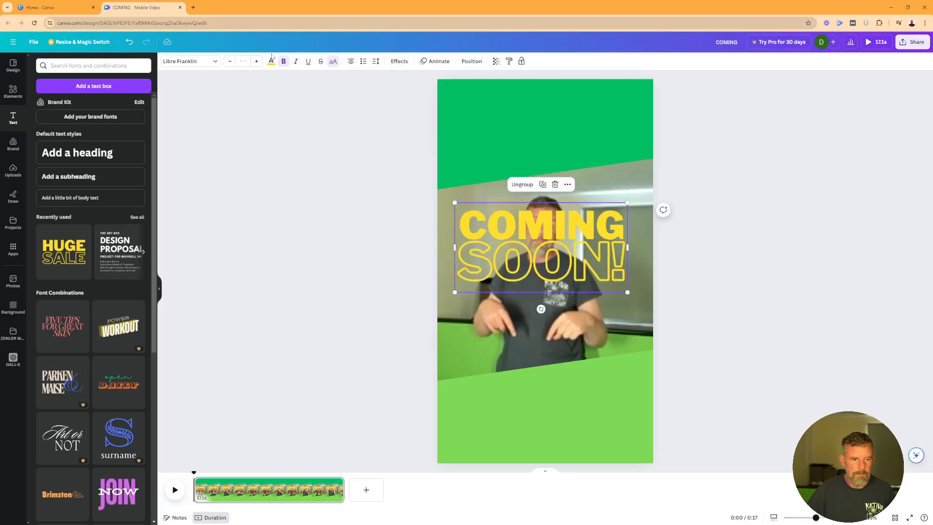
pyautogui.click(271, 62)
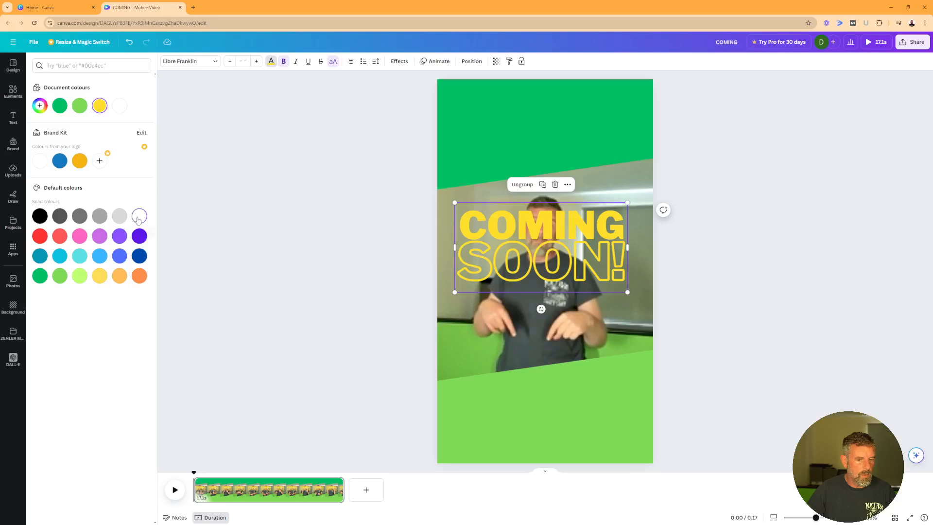
pyautogui.click(138, 220)
pyautogui.moveTo(628, 292); pyautogui.dragTo(597, 276)
pyautogui.moveTo(541, 283); pyautogui.dragTo(540, 331)
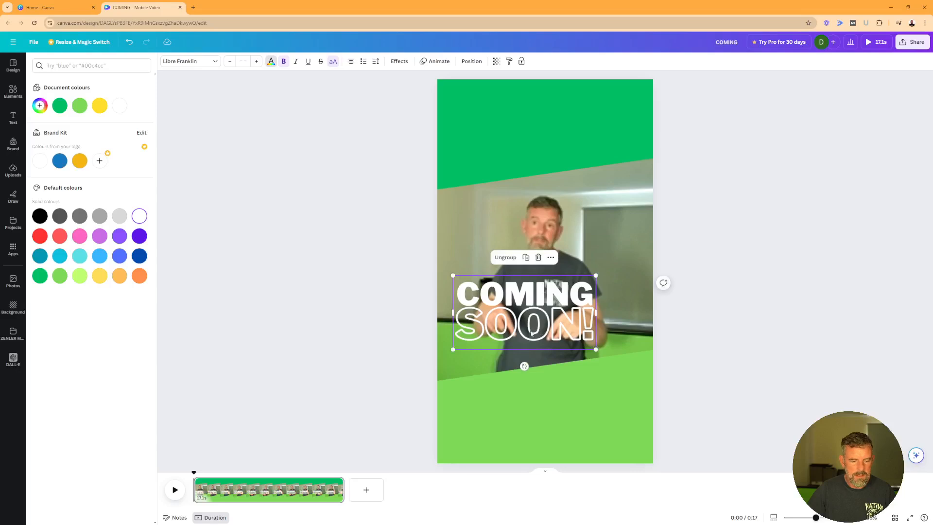
pyautogui.click(321, 304)
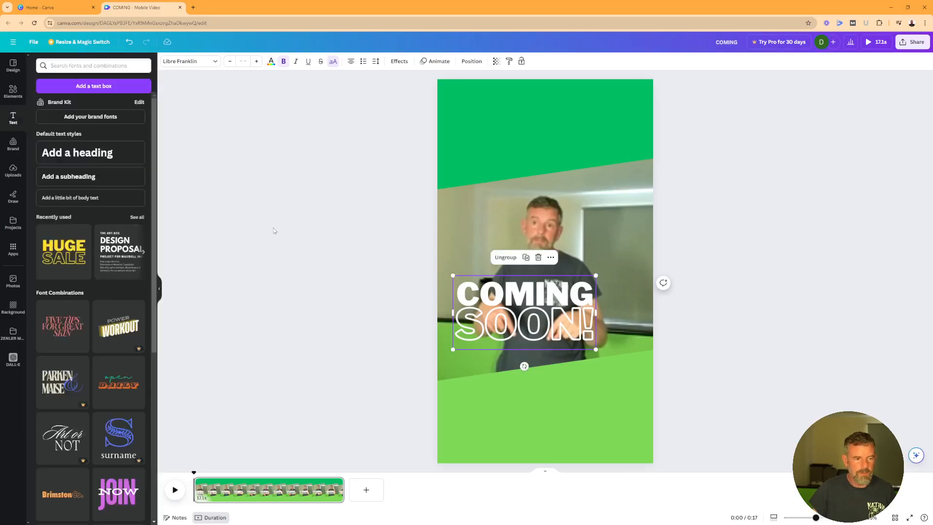
pyautogui.click(17, 173)
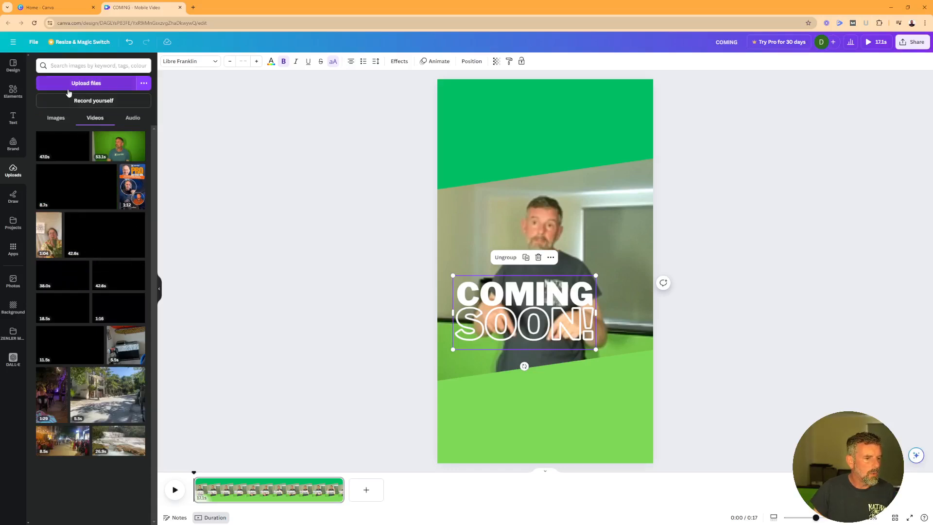
# Place the white zenler logo from uploaded images centred in the top green band
pyautogui.click(58, 117)
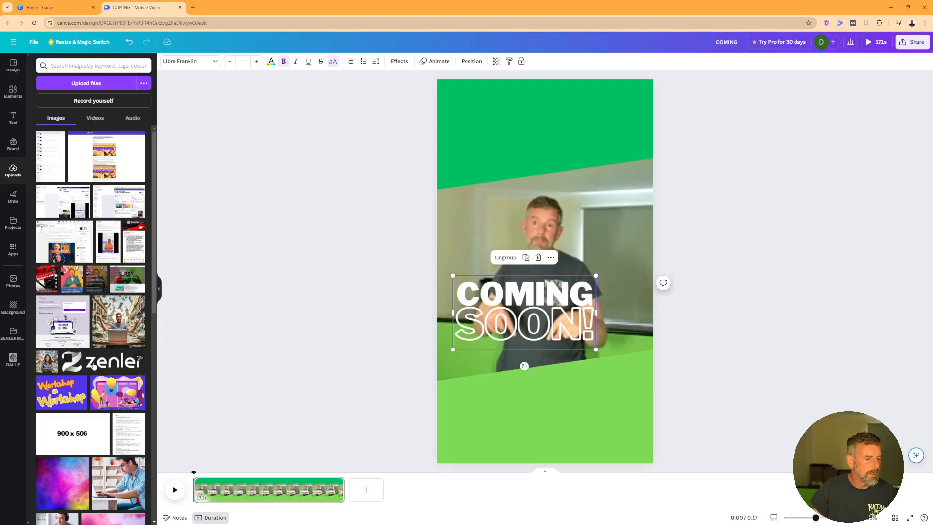
pyautogui.moveTo(402, 264); pyautogui.dragTo(542, 124)
pyautogui.click(792, 217)
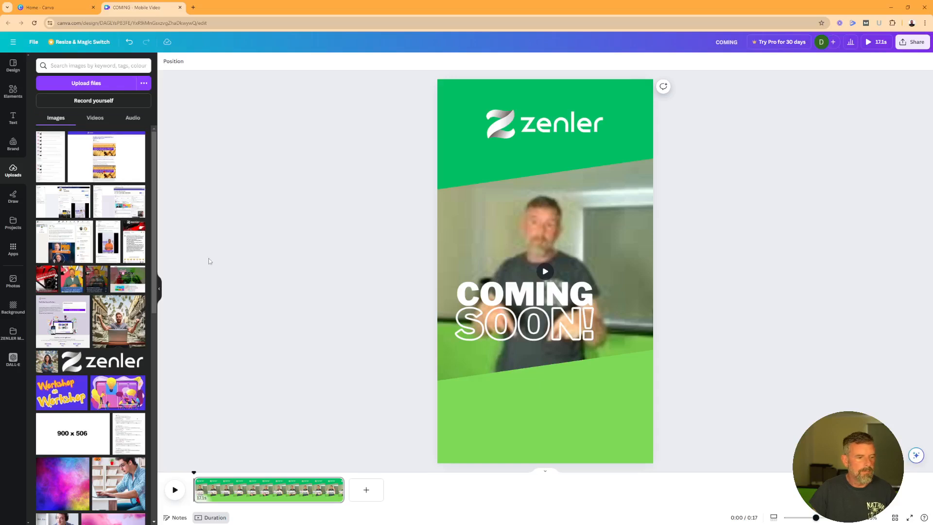
pyautogui.click(13, 118)
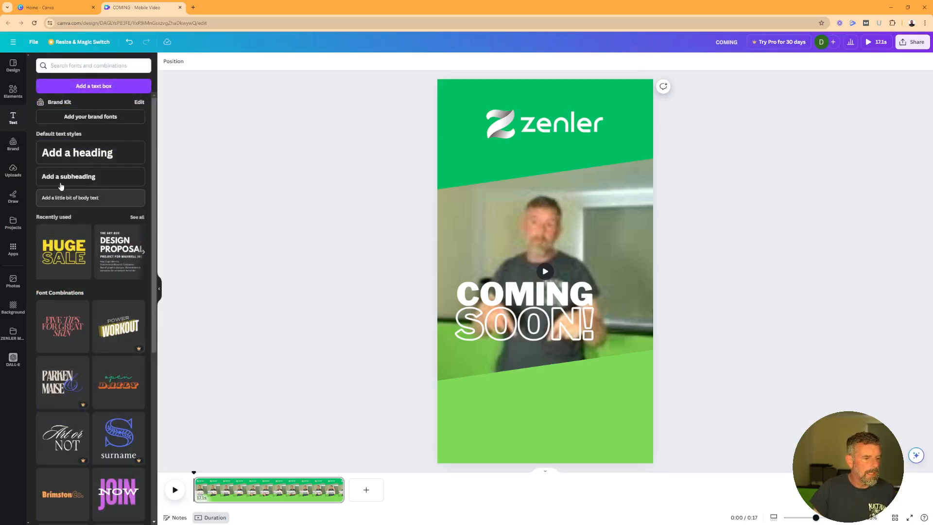
pyautogui.moveTo(61, 179); pyautogui.dragTo(516, 411)
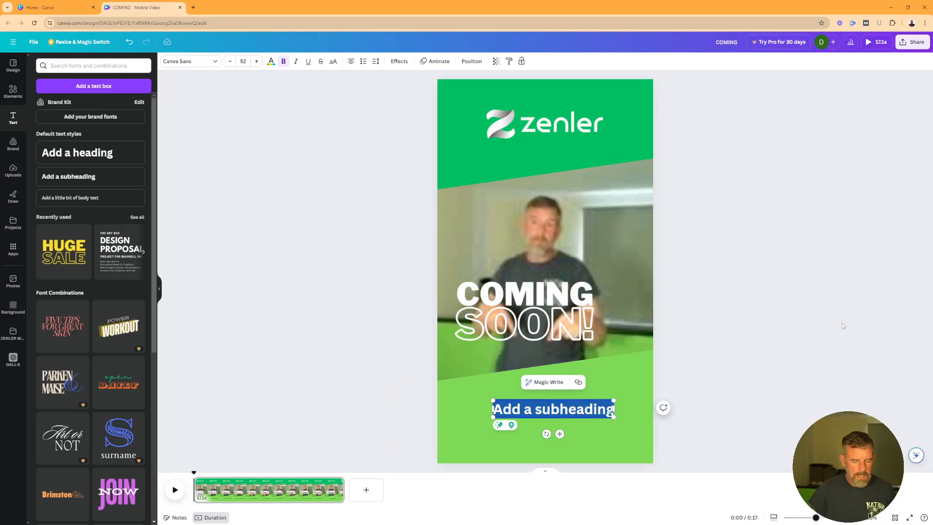
pyautogui.write('F')
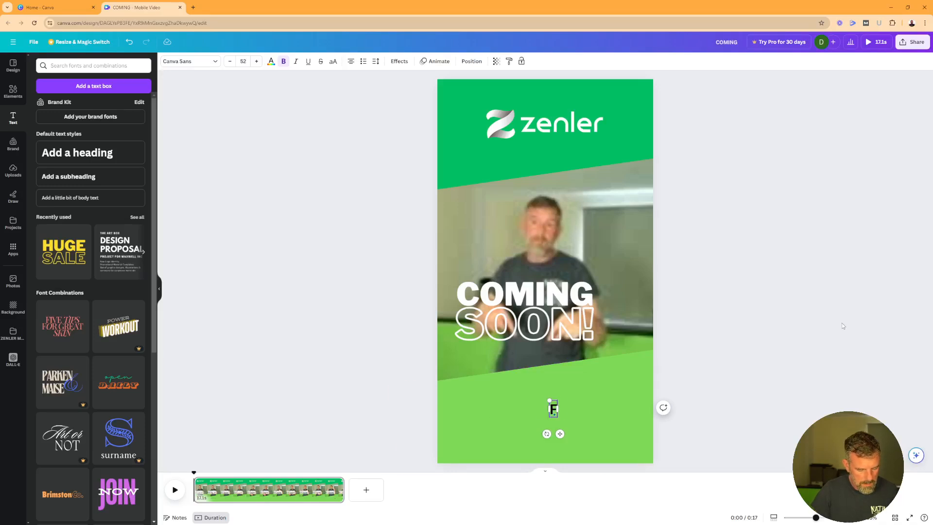
pyautogui.write('REE ACCOUNT')
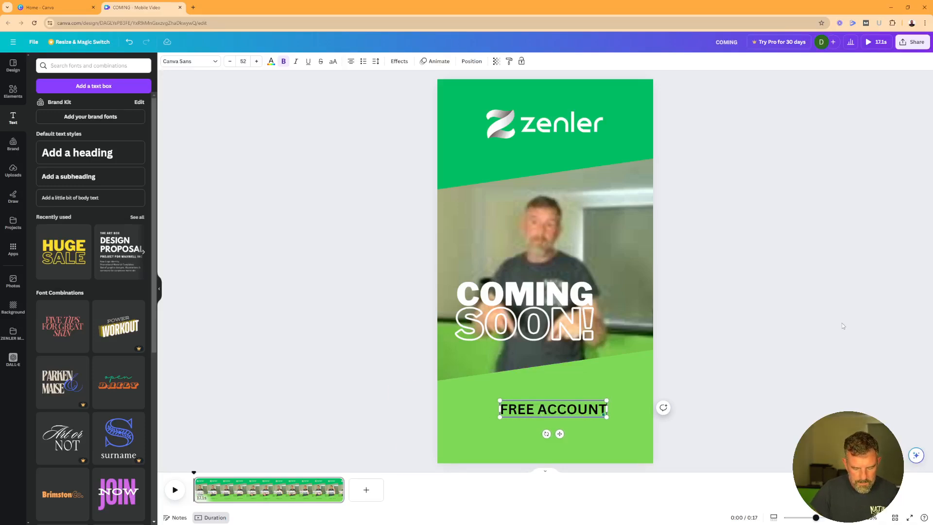
pyautogui.press('Return')
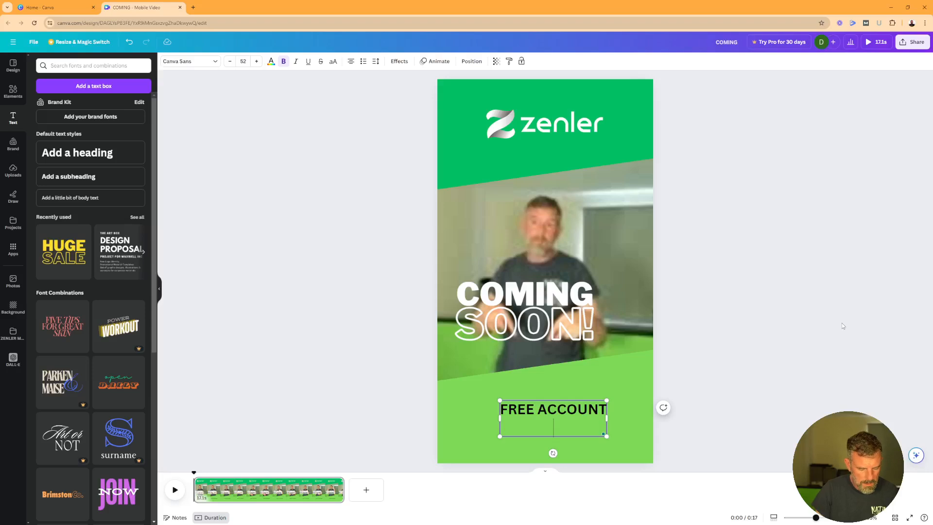
pyautogui.write('https:')
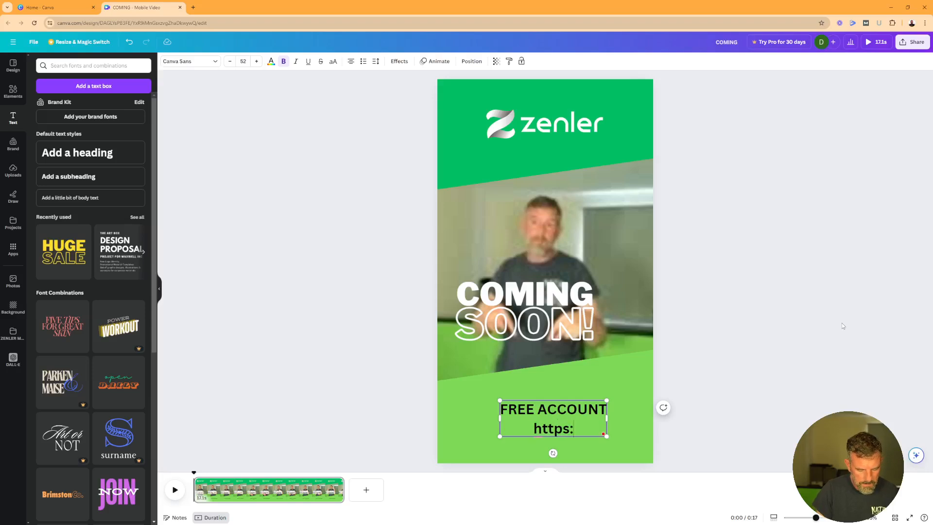
pyautogui.write('//zenler.c')
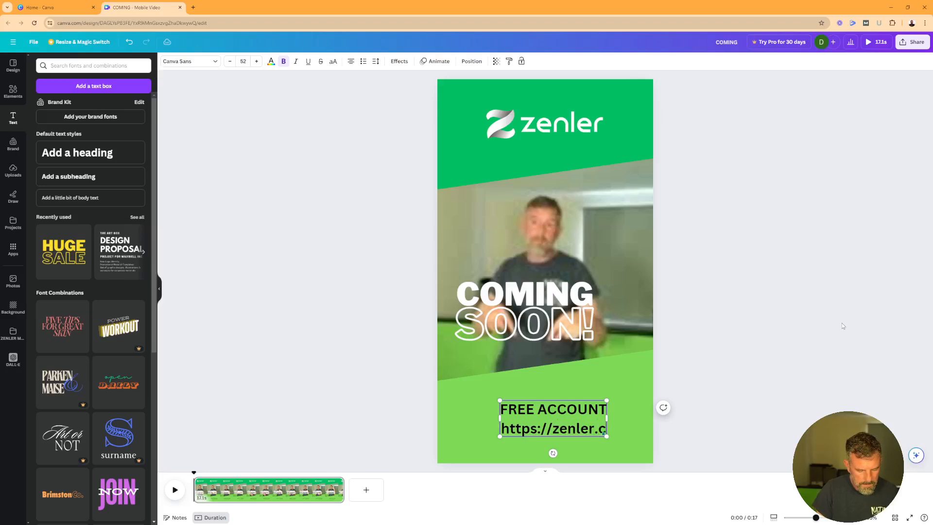
pyautogui.write('o/free')
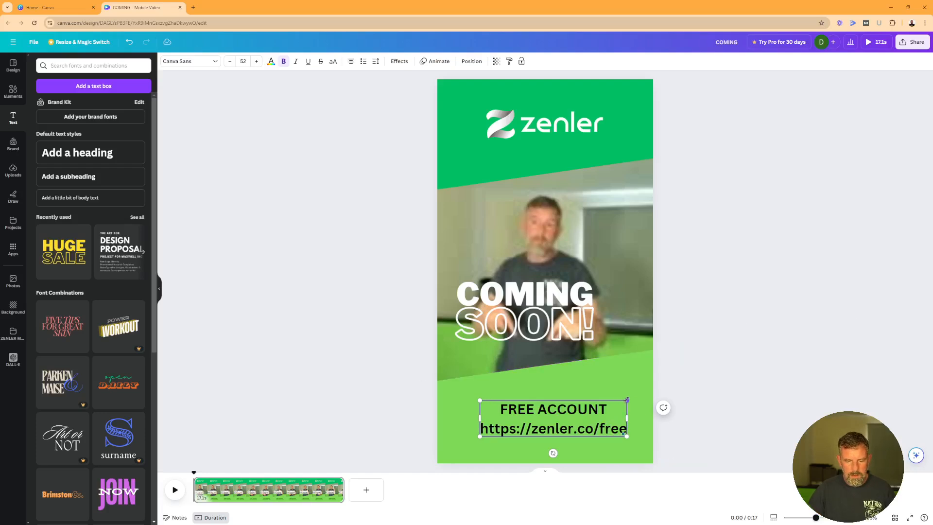
# Enlarge the FREE ACCOUNT text to size 64.2 and centre it horizontally on the page
pyautogui.moveTo(627, 400); pyautogui.dragTo(643, 396)
pyautogui.moveTo(480, 396); pyautogui.dragTo(461, 392)
pyautogui.click(637, 405)
pyautogui.moveTo(589, 404); pyautogui.dragTo(582, 390)
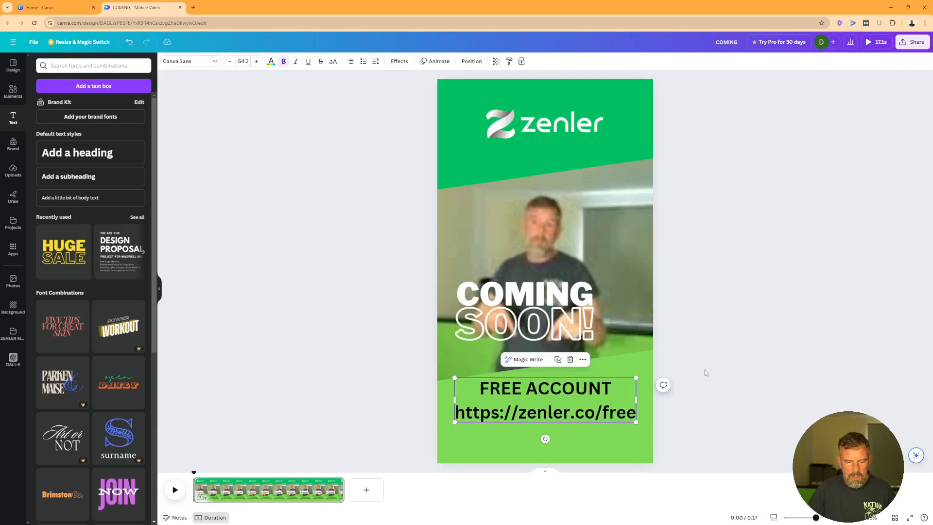
# Tighten the FREE ACCOUNT text's line spacing from 1.4 to 0.98
pyautogui.click(553, 458)
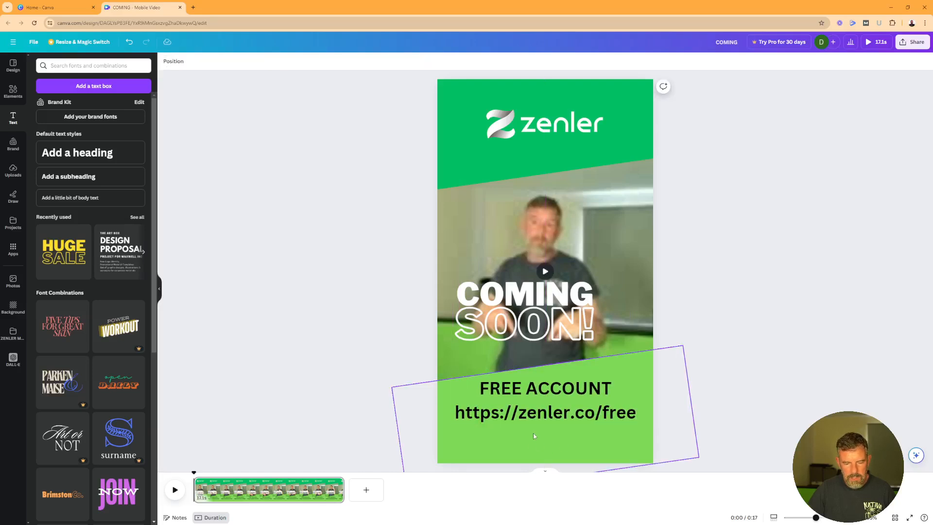
pyautogui.click(566, 396)
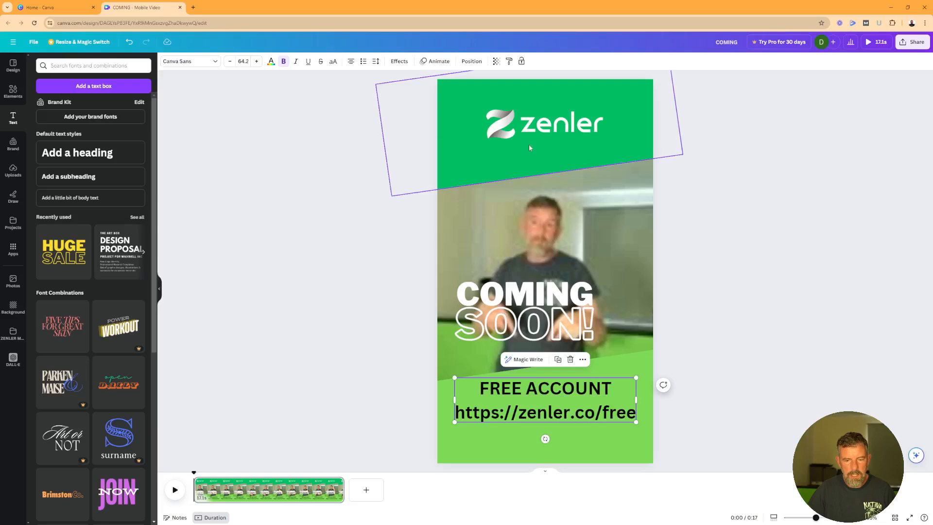
pyautogui.click(559, 134)
pyautogui.click(688, 194)
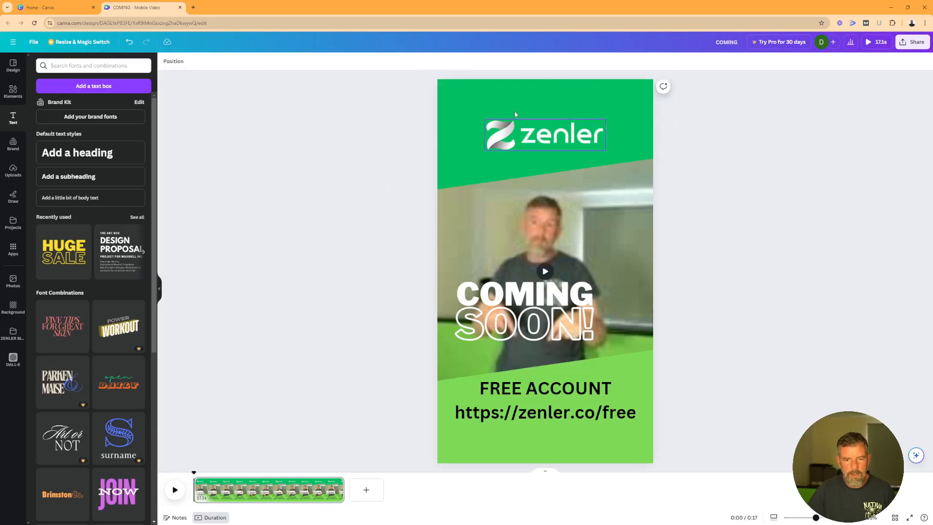
pyautogui.click(528, 417)
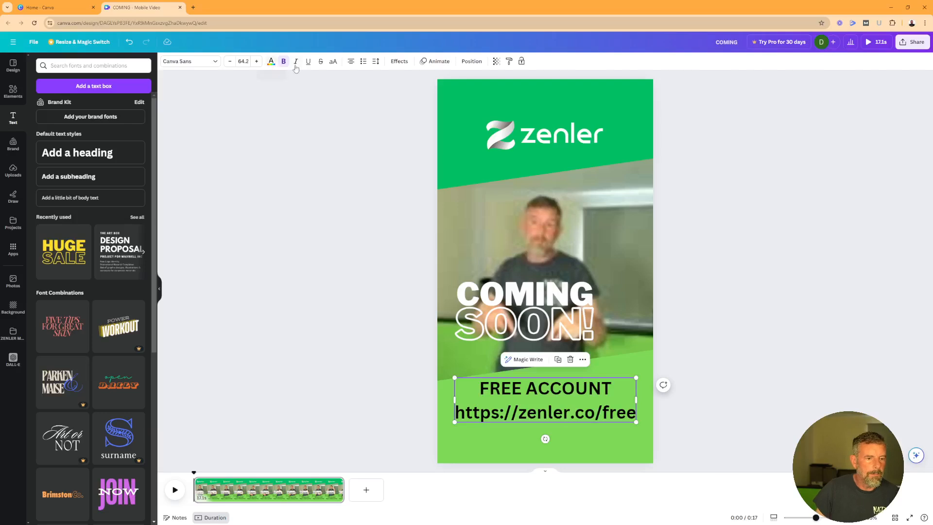
pyautogui.click(377, 62)
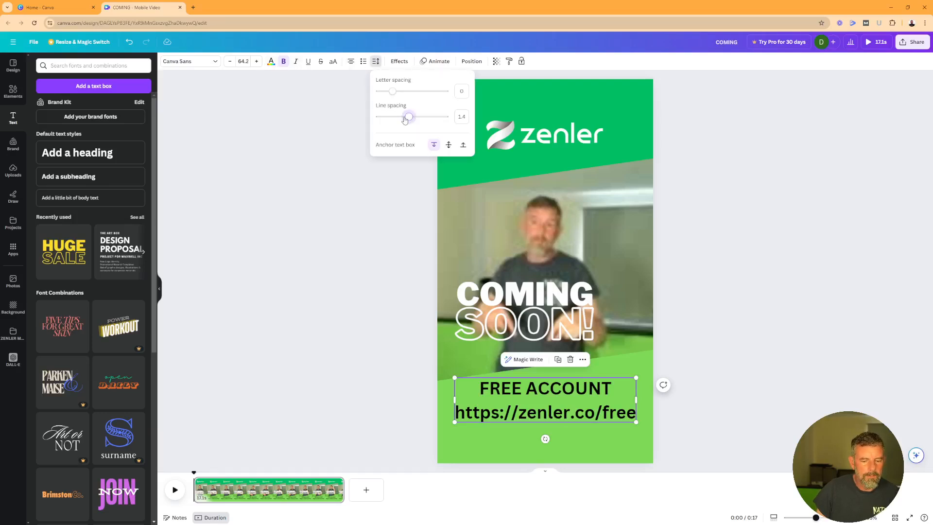
pyautogui.moveTo(408, 117); pyautogui.dragTo(395, 119)
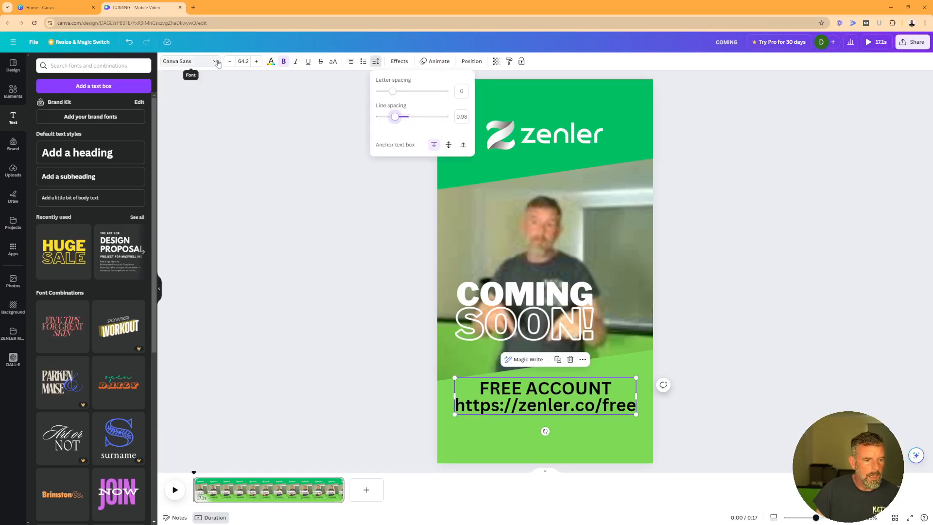
pyautogui.click(192, 61)
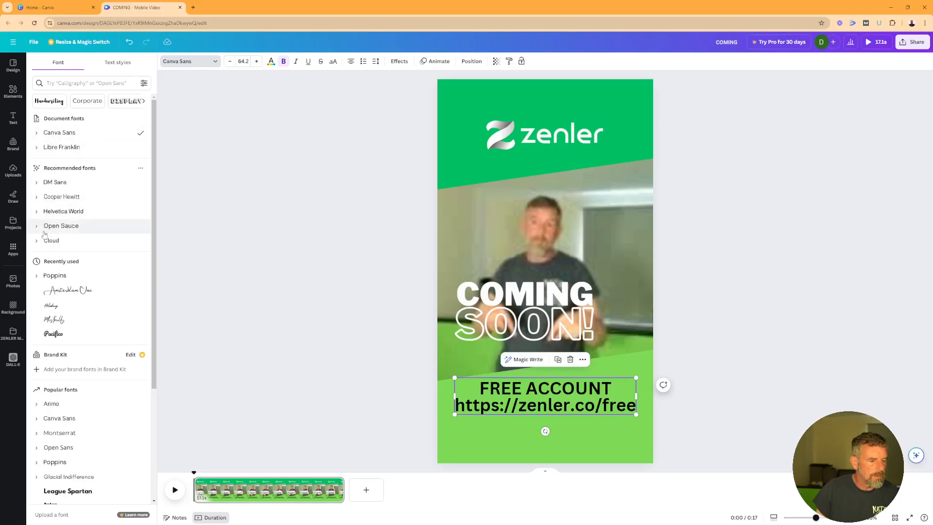
# Change the FREE ACCOUNT and URL text font from Poppins Bold to Poppins Black
pyautogui.click(37, 277)
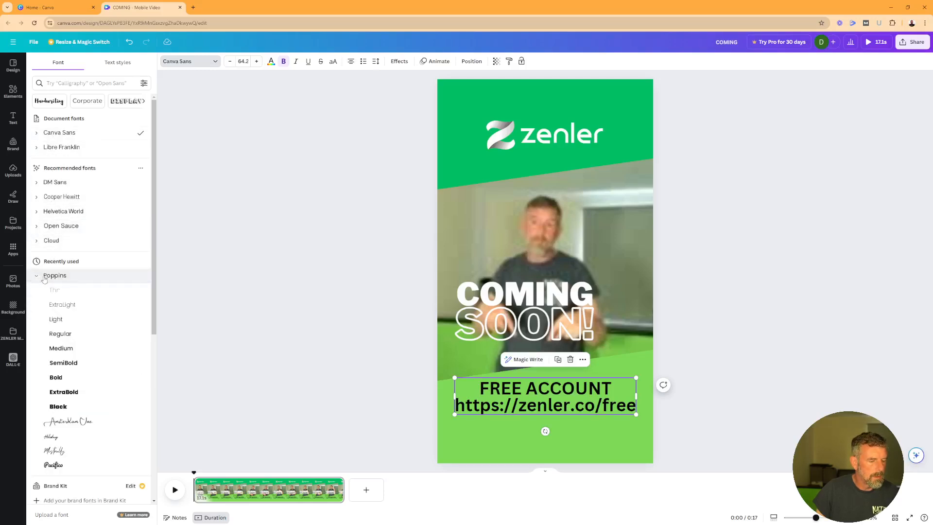
pyautogui.click(59, 382)
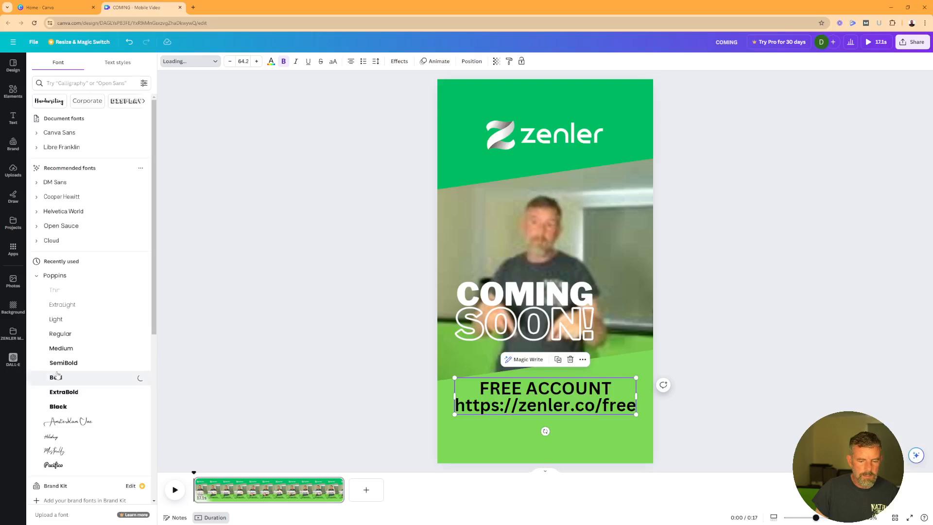
pyautogui.hotkey('ctrl', 'a')
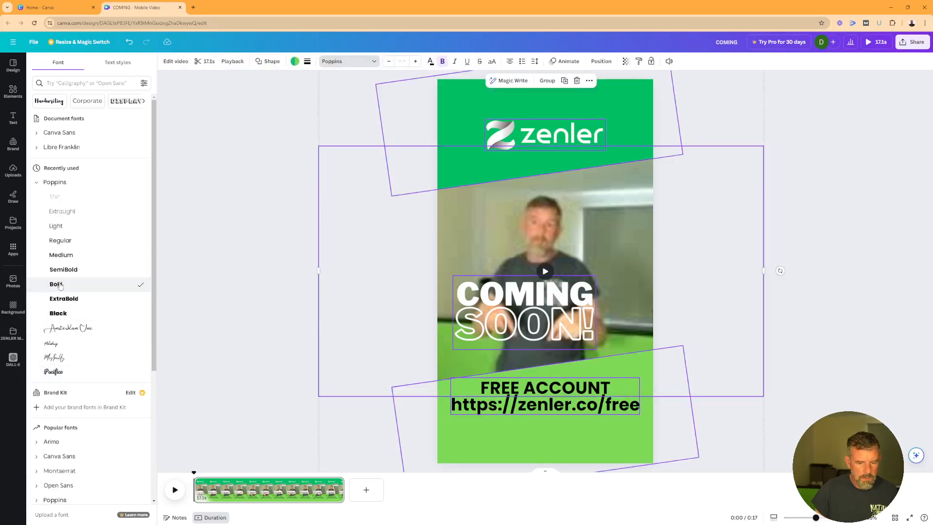
pyautogui.press('Escape')
pyautogui.click(266, 305)
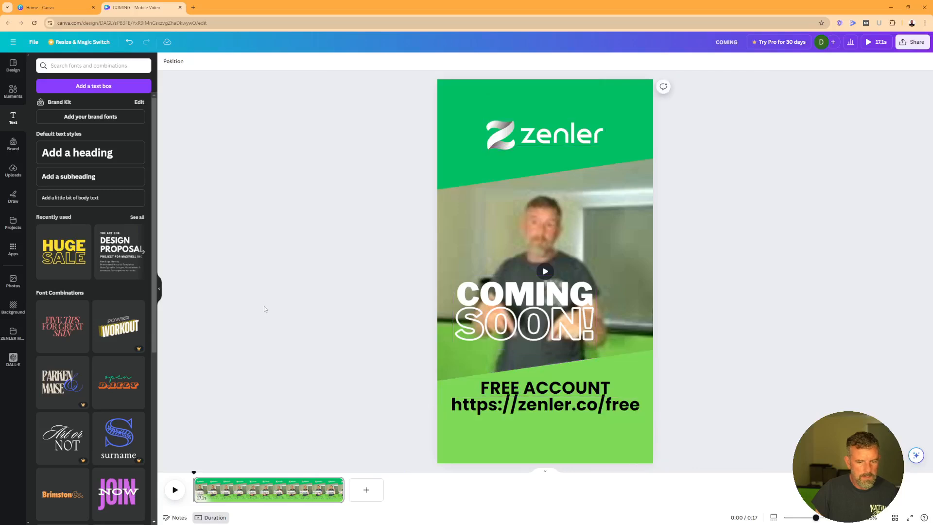
pyautogui.click(570, 406)
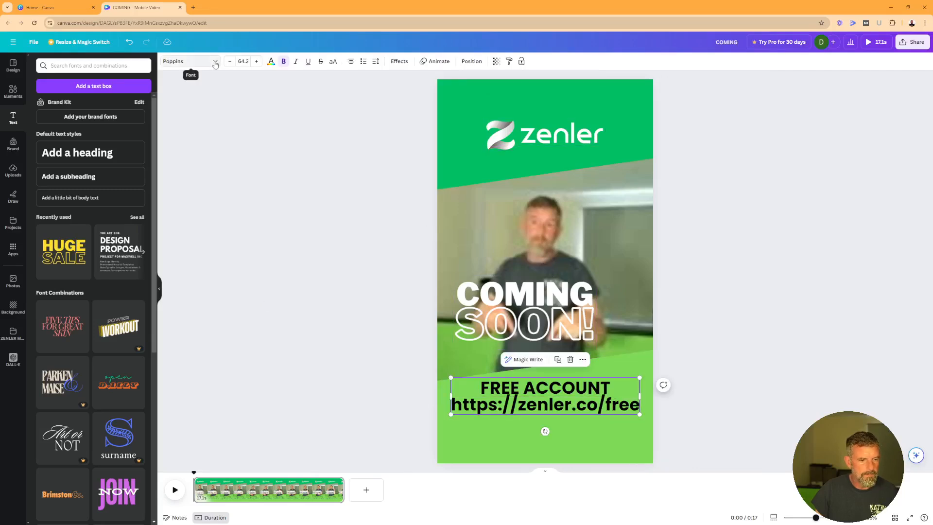
pyautogui.click(189, 62)
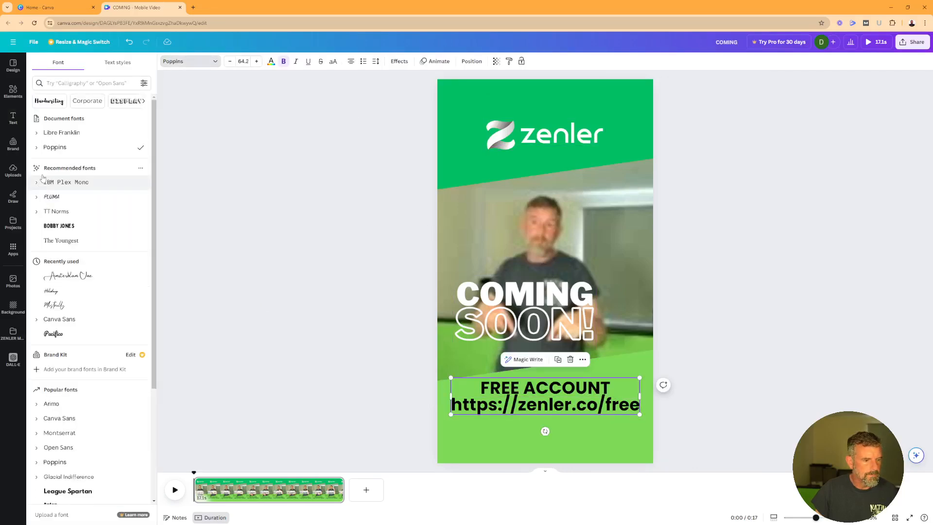
pyautogui.click(37, 148)
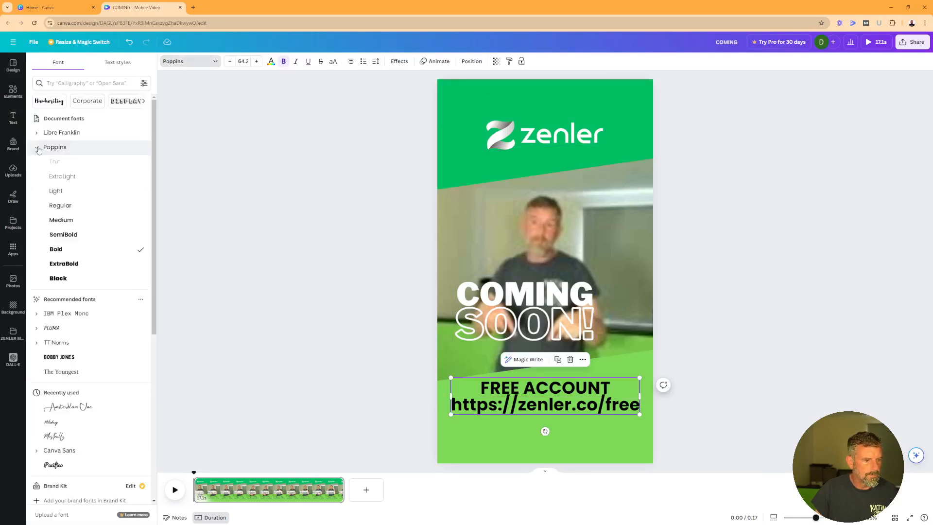
pyautogui.click(86, 282)
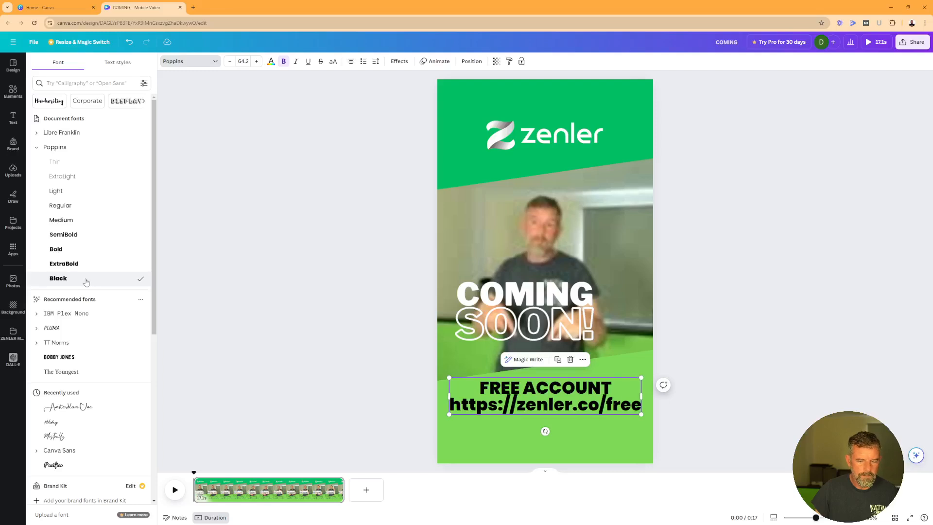
pyautogui.click(272, 63)
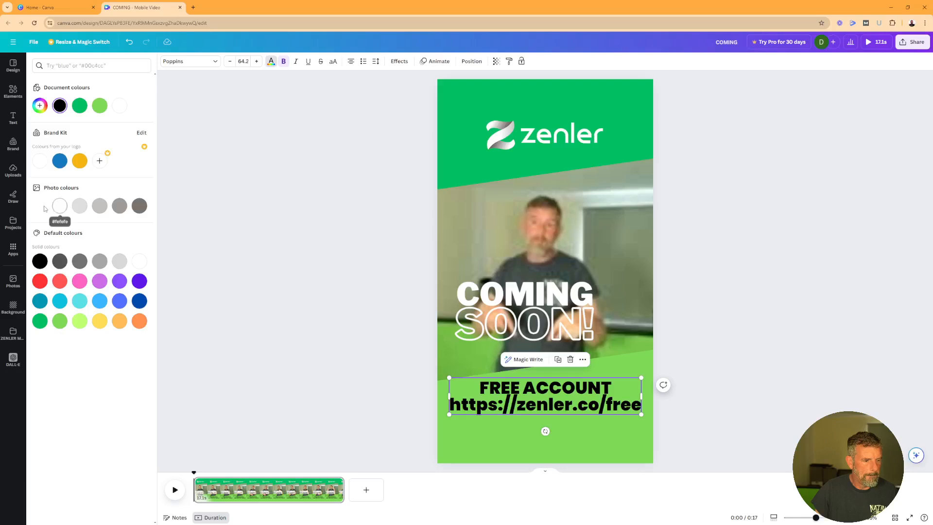
# Make the FREE ACCOUNT text white and widen its line spacing to 1.22
pyautogui.click(61, 208)
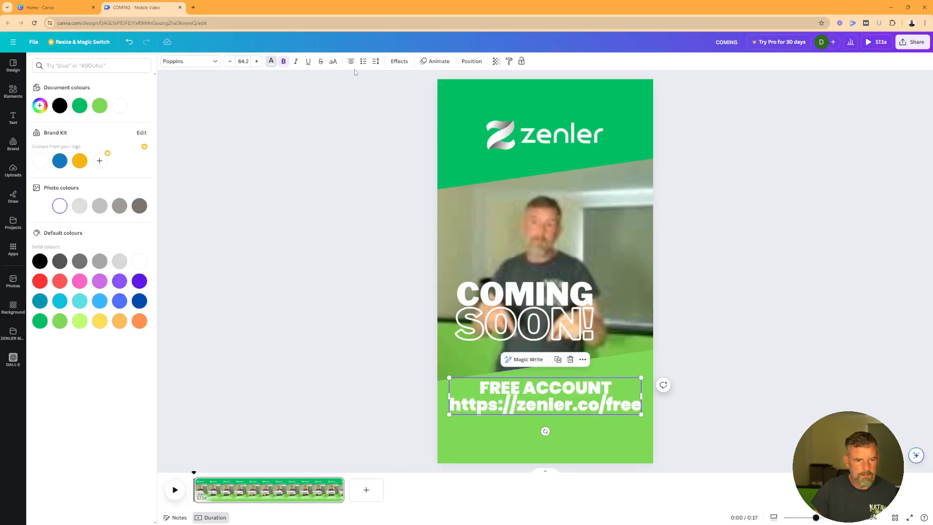
pyautogui.click(376, 61)
pyautogui.moveTo(396, 119); pyautogui.dragTo(403, 120)
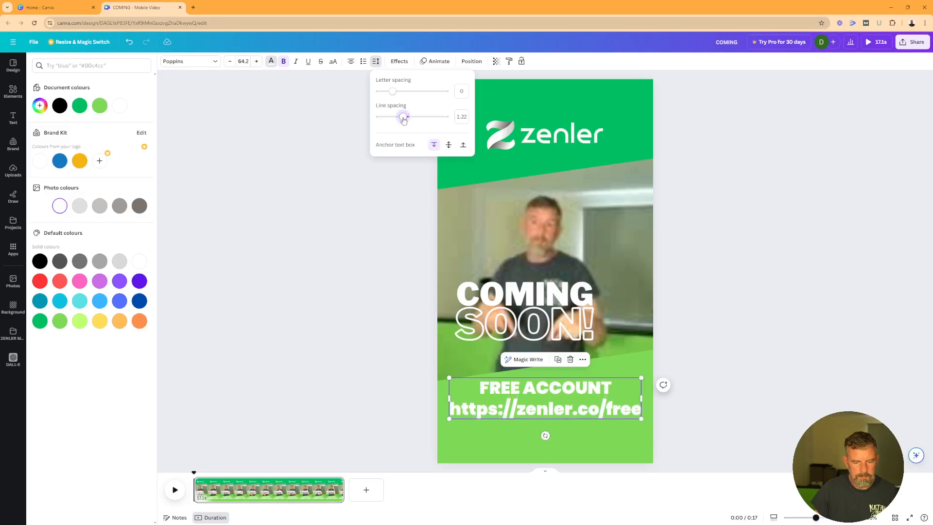
pyautogui.click(769, 294)
pyautogui.click(761, 291)
pyautogui.click(610, 412)
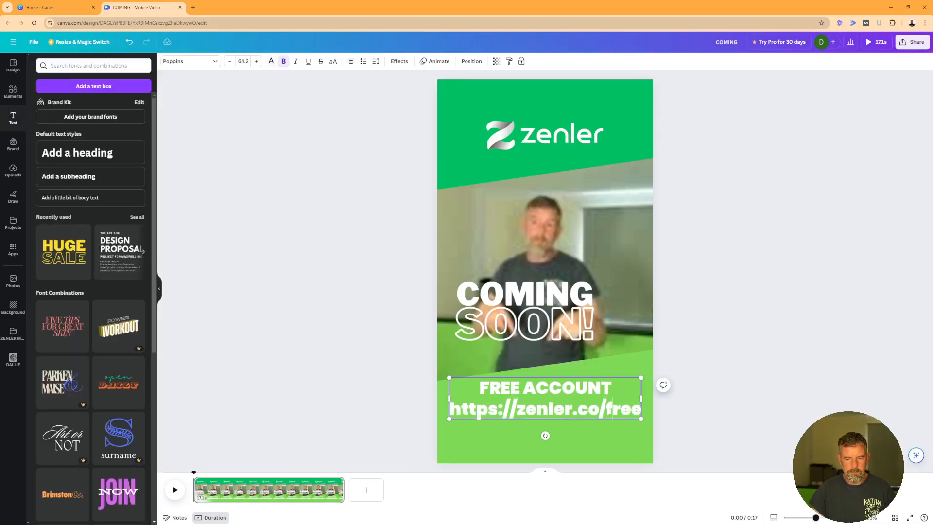
pyautogui.click(713, 397)
pyautogui.click(597, 416)
# Shrink the FREE ACCOUNT text to size 55.7 and nudge it slightly right
pyautogui.click(598, 416)
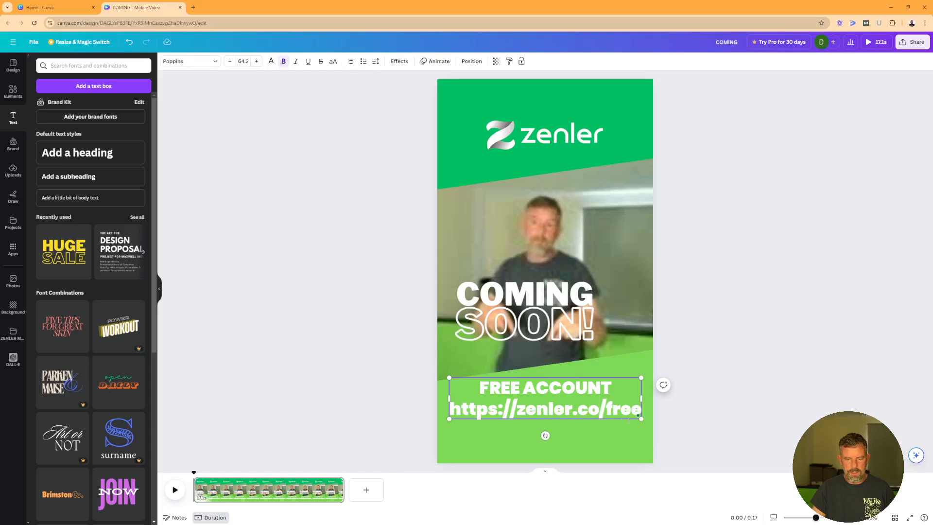
pyautogui.moveTo(640, 417); pyautogui.dragTo(616, 413)
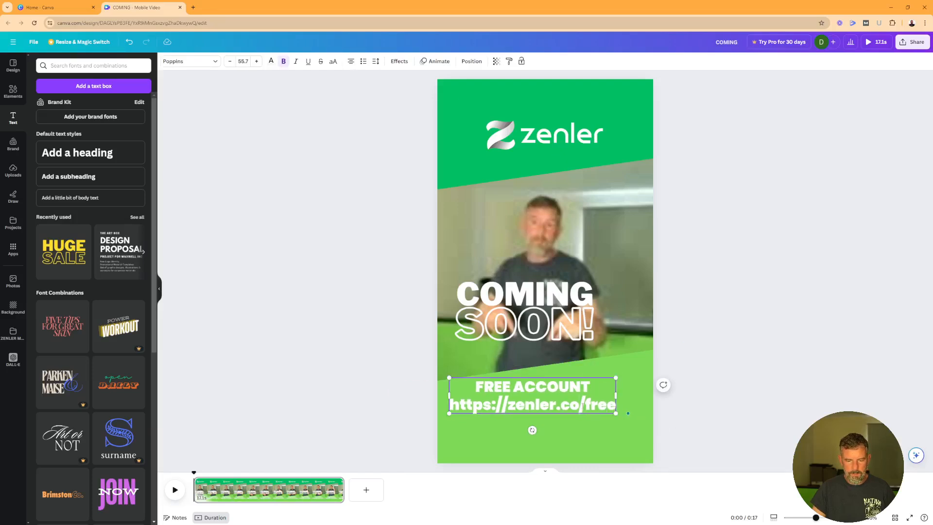
pyautogui.click(724, 385)
pyautogui.moveTo(556, 404); pyautogui.dragTo(566, 405)
pyautogui.click(724, 307)
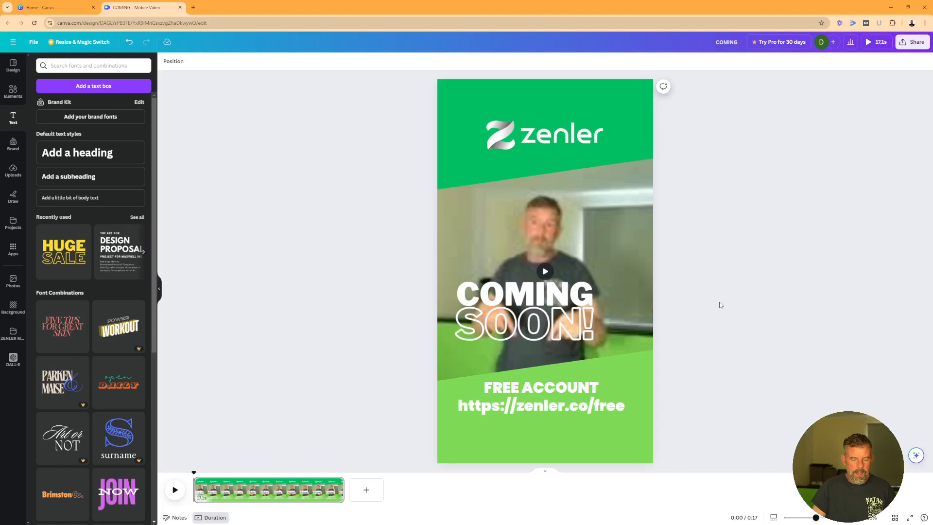
# Centre COMING SOON! on the page, lower the background video slightly, and preview the design
pyautogui.moveTo(561, 317); pyautogui.dragTo(583, 323)
pyautogui.click(632, 258)
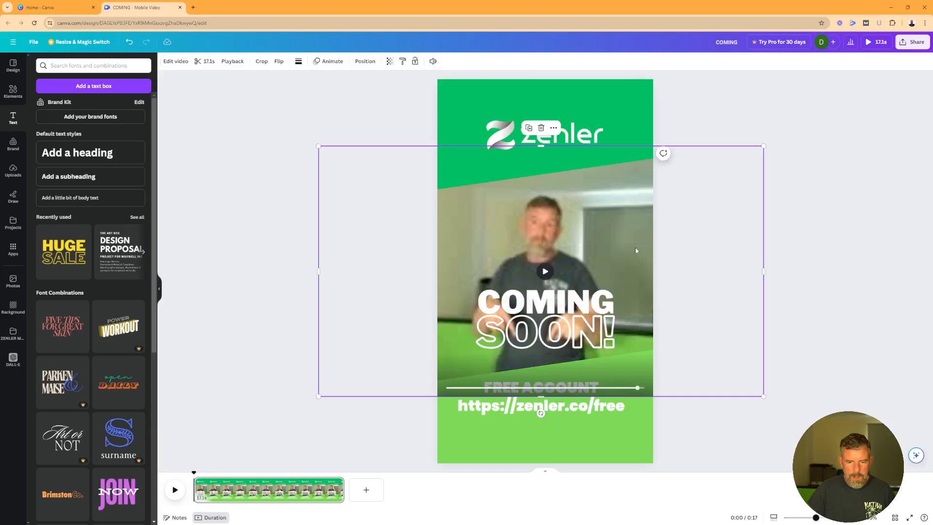
pyautogui.moveTo(635, 234); pyautogui.dragTo(642, 253)
pyautogui.click(804, 275)
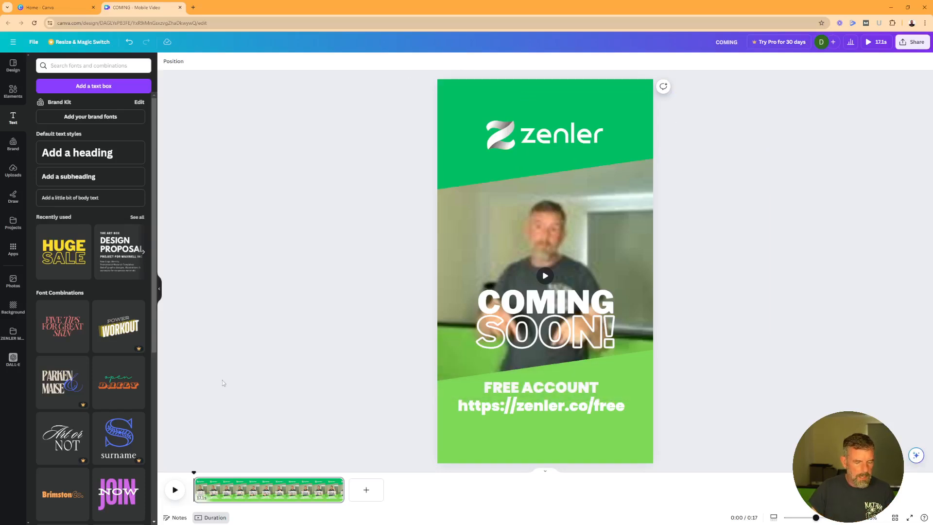
pyautogui.click(174, 491)
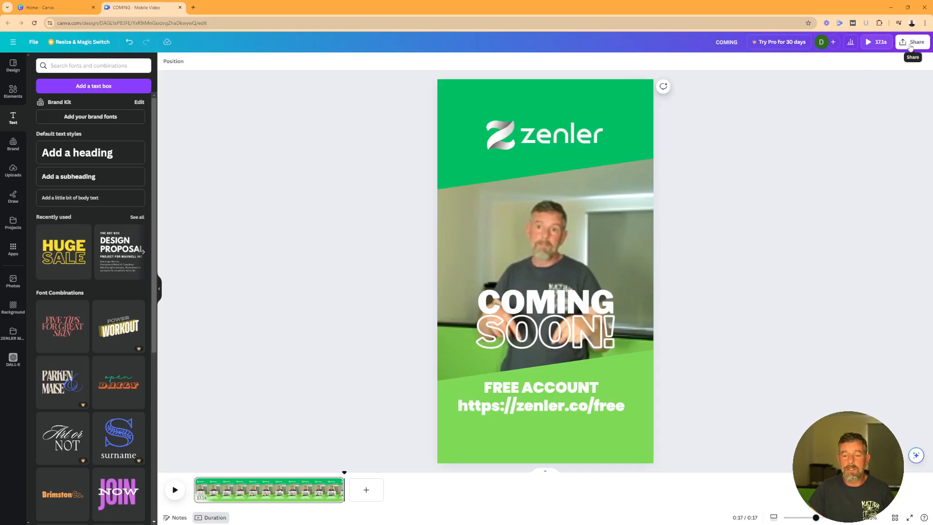
# Download the finished design as an MP4 video
pyautogui.click(910, 44)
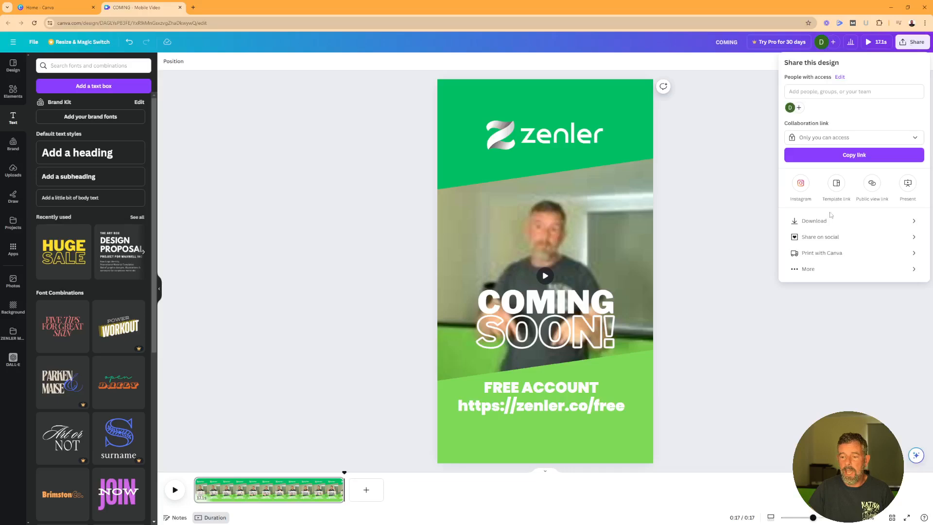
pyautogui.click(819, 223)
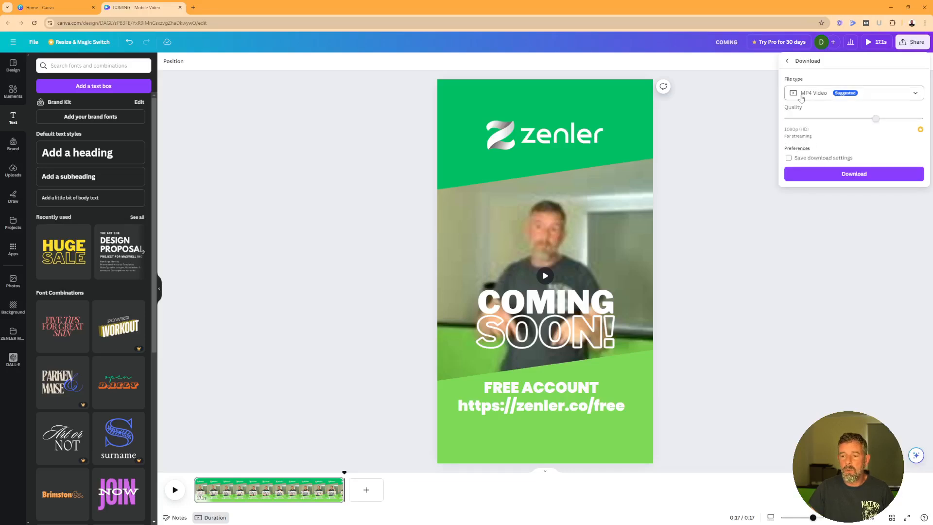
pyautogui.click(845, 179)
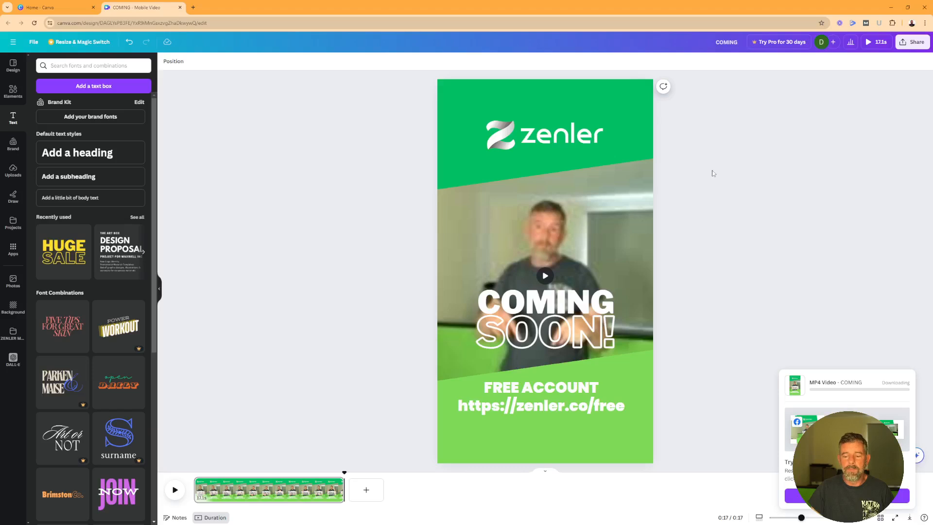